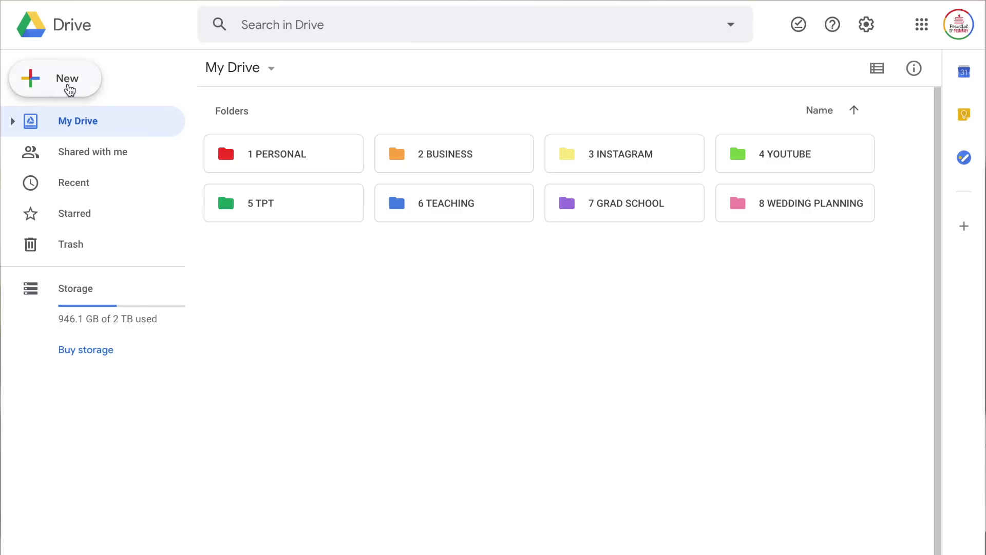
# - Create a new blank Google Form from Drive's New > More menu
pyautogui.click(68, 86)
pyautogui.moveTo(109, 271)
pyautogui.click(302, 270)
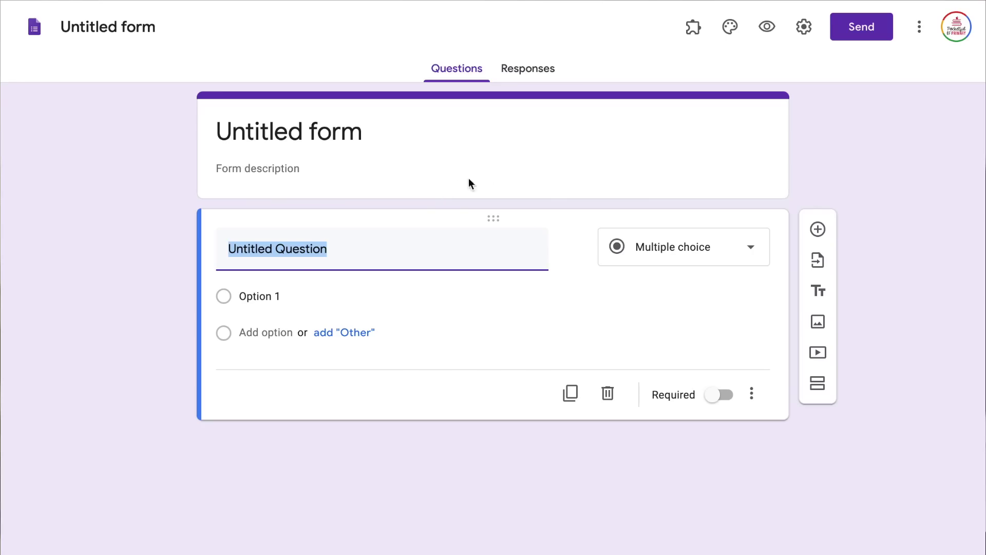
# - Open the theme customization panel for the untitled form
pyautogui.click(729, 24)
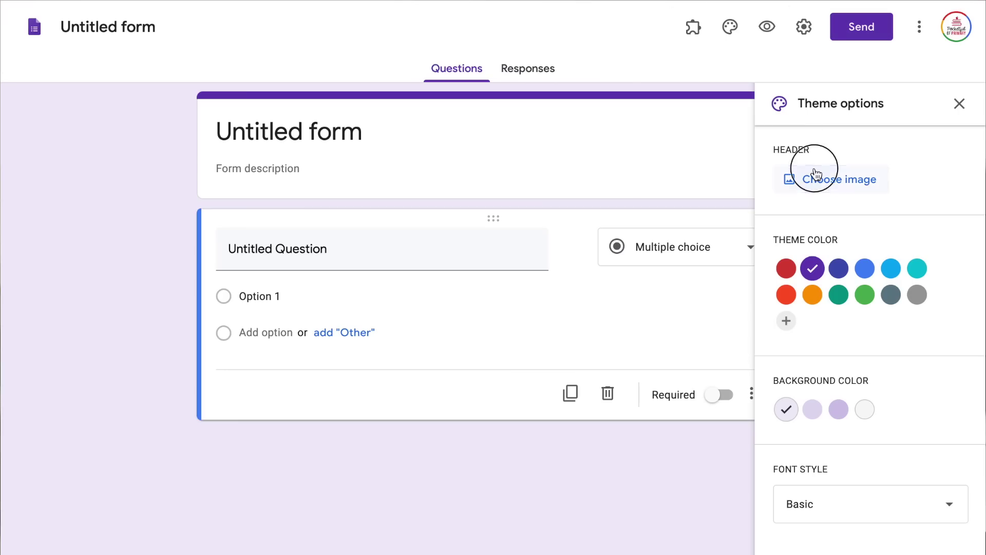
# - Upload GoogleFormHeader.png and apply it as the form's header image
pyautogui.click(815, 171)
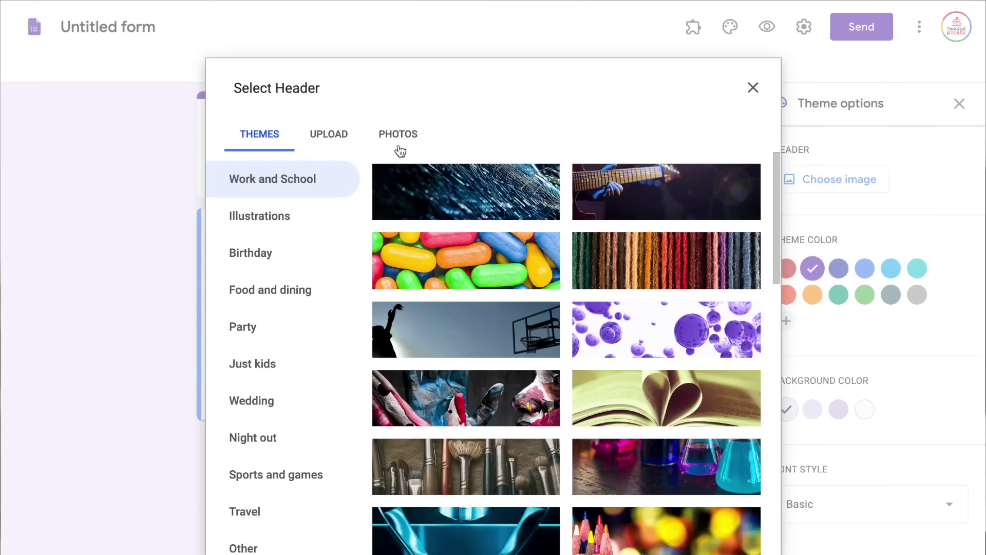
pyautogui.click(321, 133)
pyautogui.click(488, 402)
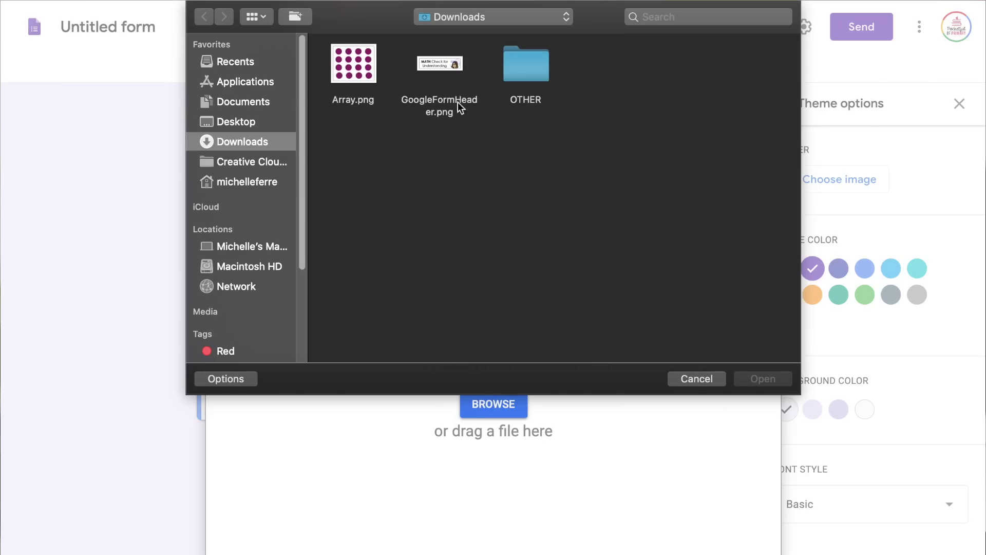
pyautogui.click(455, 67)
pyautogui.click(763, 379)
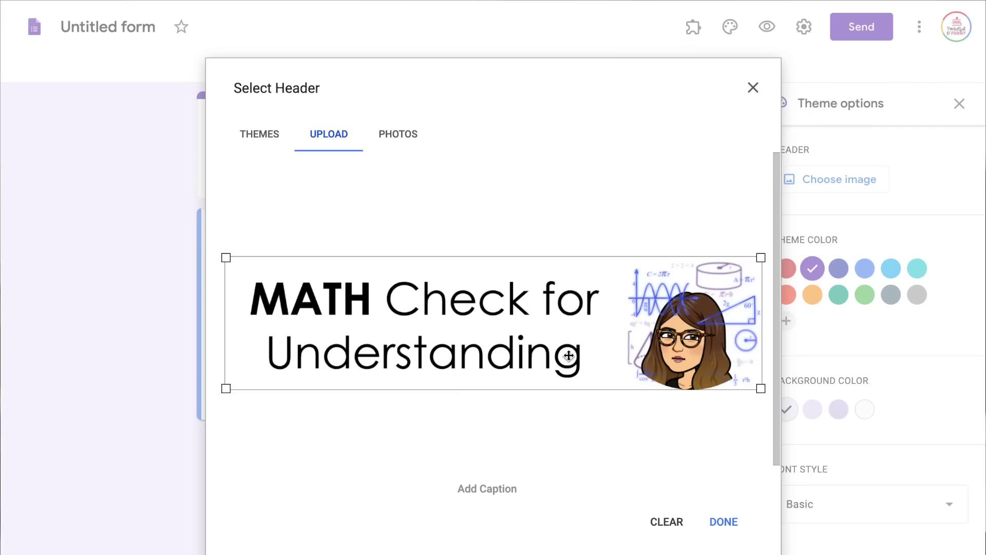
pyautogui.click(724, 522)
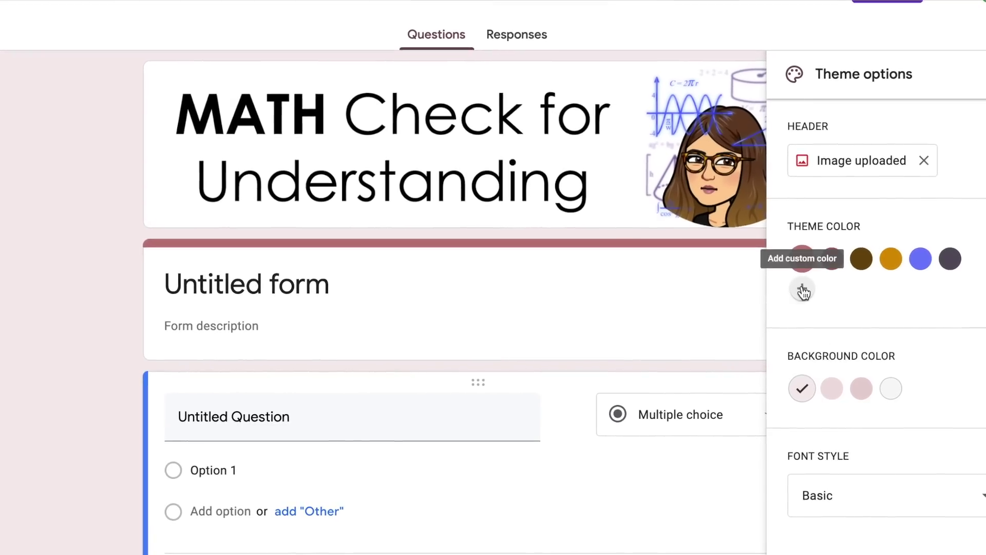
# - Add a custom purple theme colour (#9500ff) and keep the Basic font style
pyautogui.click(805, 291)
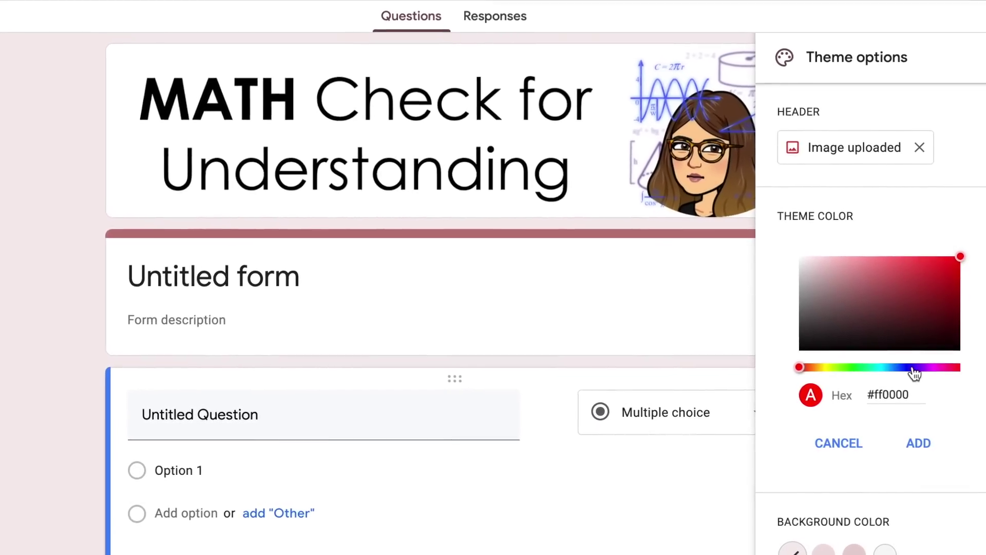
pyautogui.click(890, 369)
pyautogui.moveTo(885, 366); pyautogui.dragTo(909, 355)
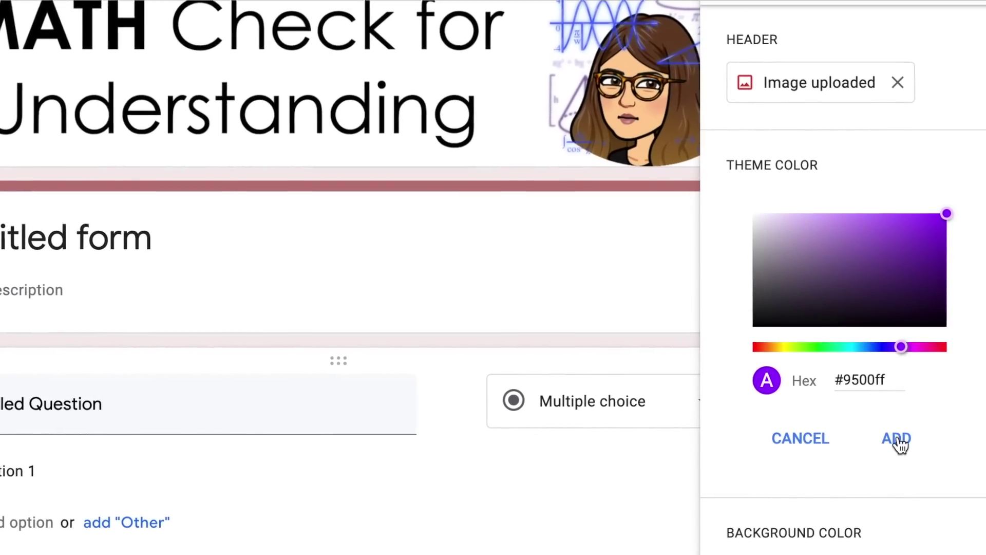
pyautogui.click(898, 439)
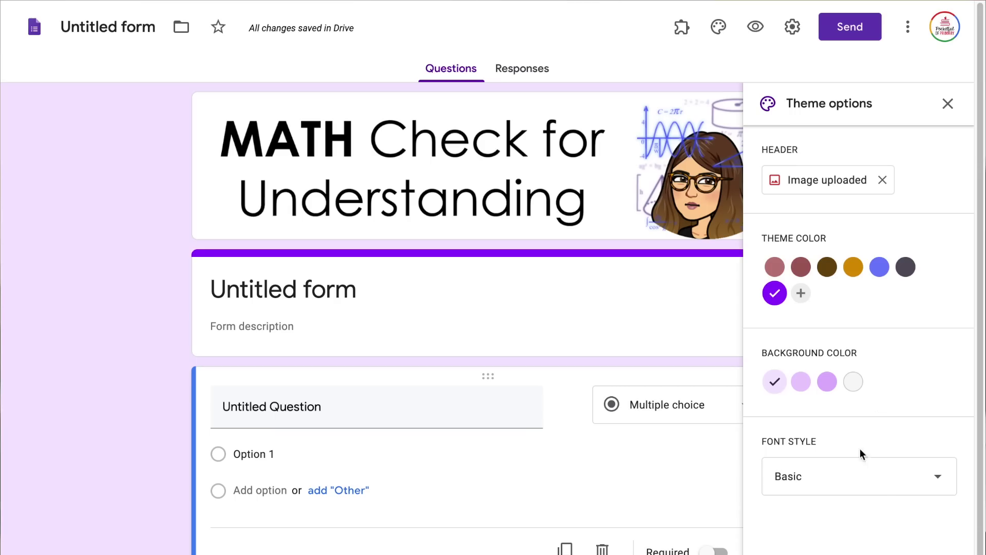
pyautogui.click(861, 475)
pyautogui.click(858, 486)
# - Title the form 'Multiplication', preview it as a respondent, and open its Settings
pyautogui.click(955, 105)
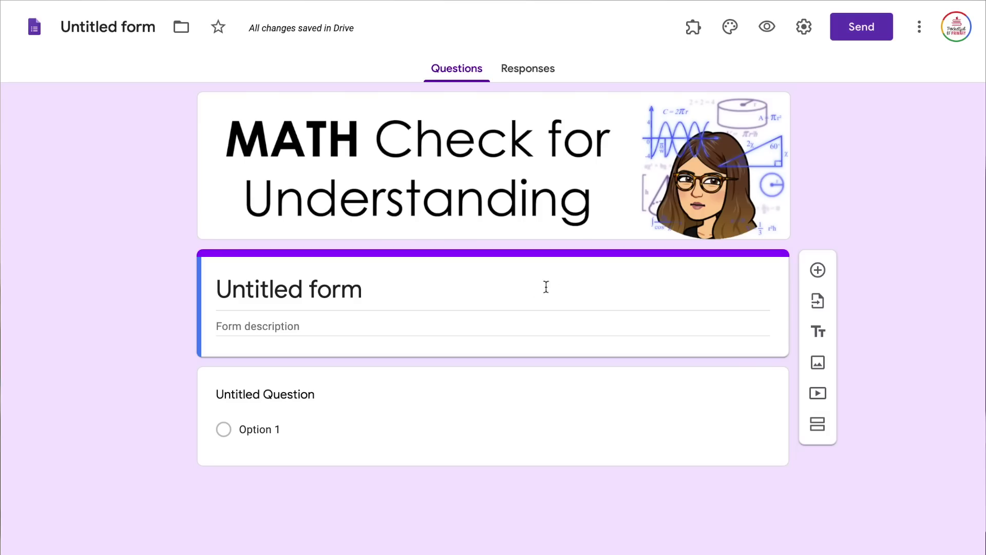
pyautogui.click(500, 301)
pyautogui.write('Multiplication')
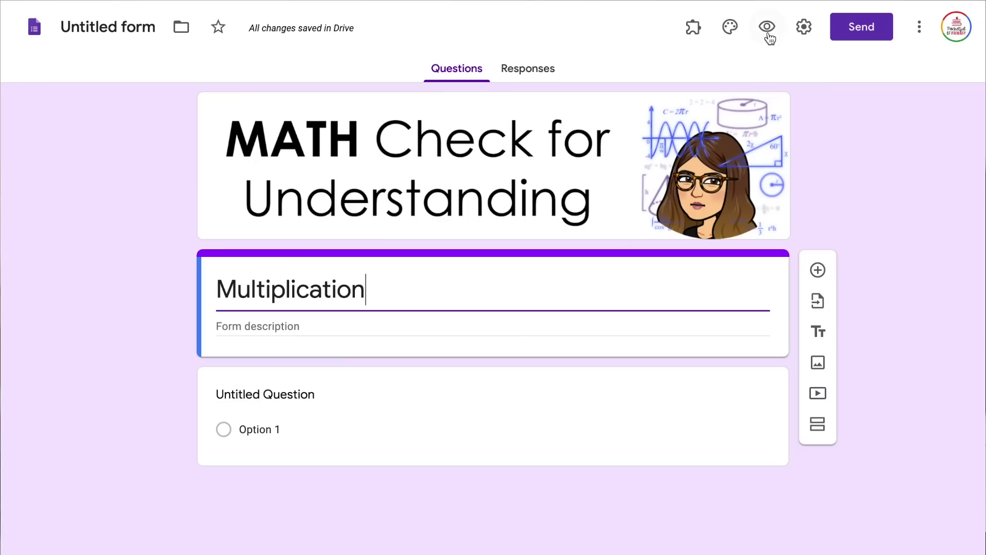
pyautogui.click(767, 28)
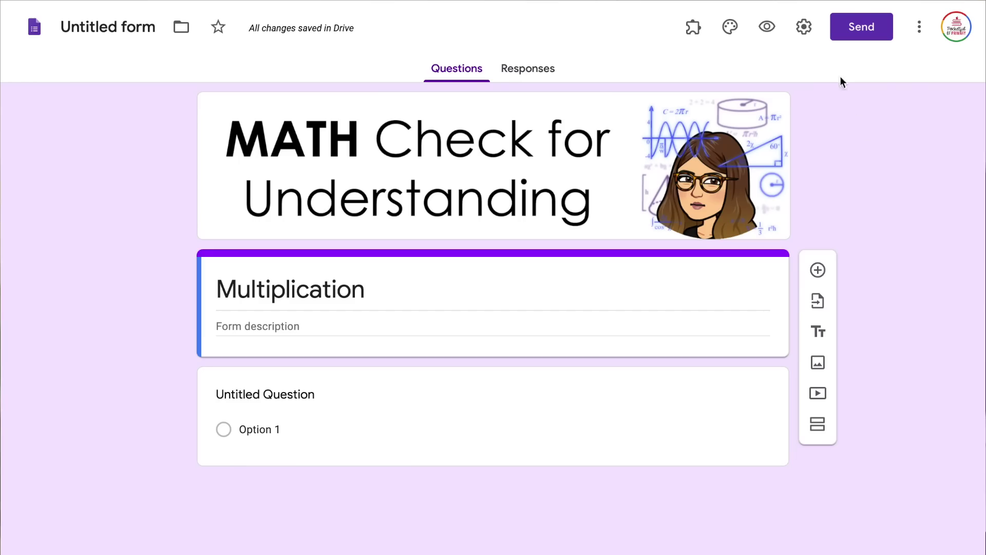
pyautogui.click(805, 35)
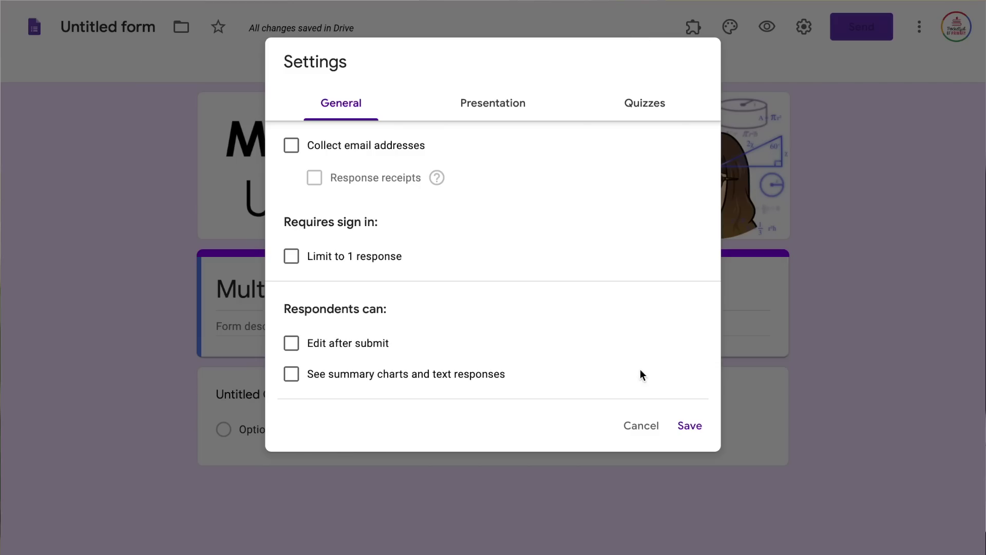
# - Turn on collecting respondents' email addresses, then go to the Presentation settings
pyautogui.click(296, 154)
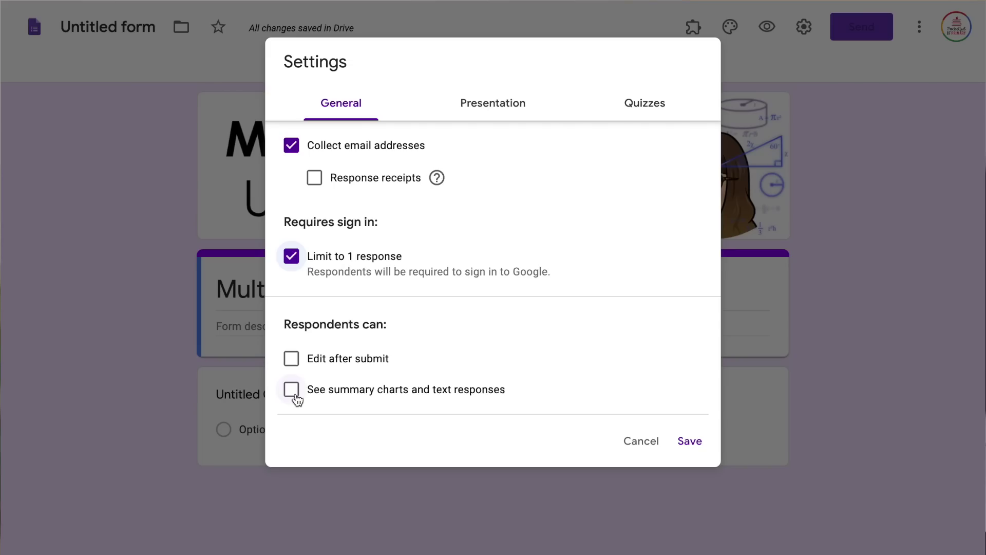
pyautogui.click(486, 109)
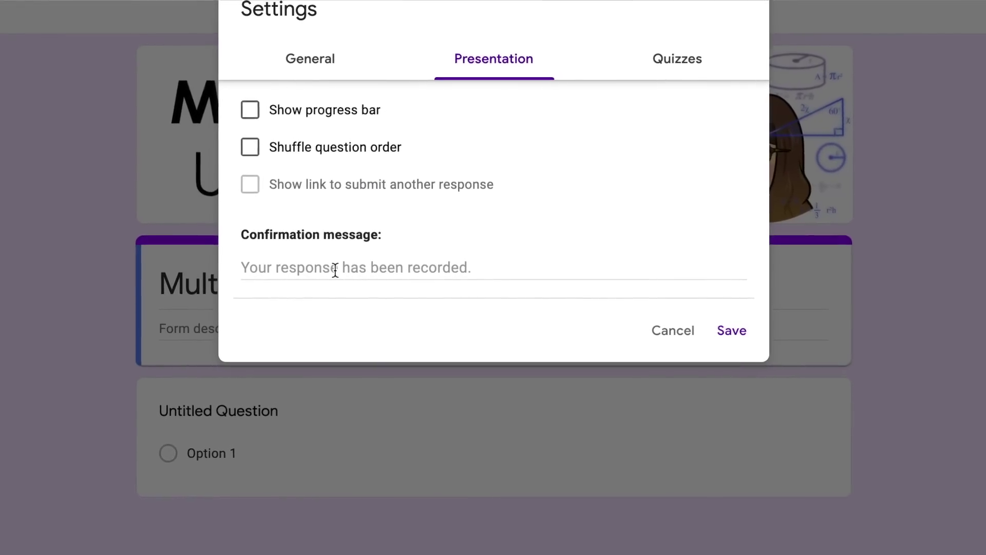
# - Set the confirmation message to 'Great job on this quiz! Be sure to check on Google Classroom for your grade.'
pyautogui.click(335, 268)
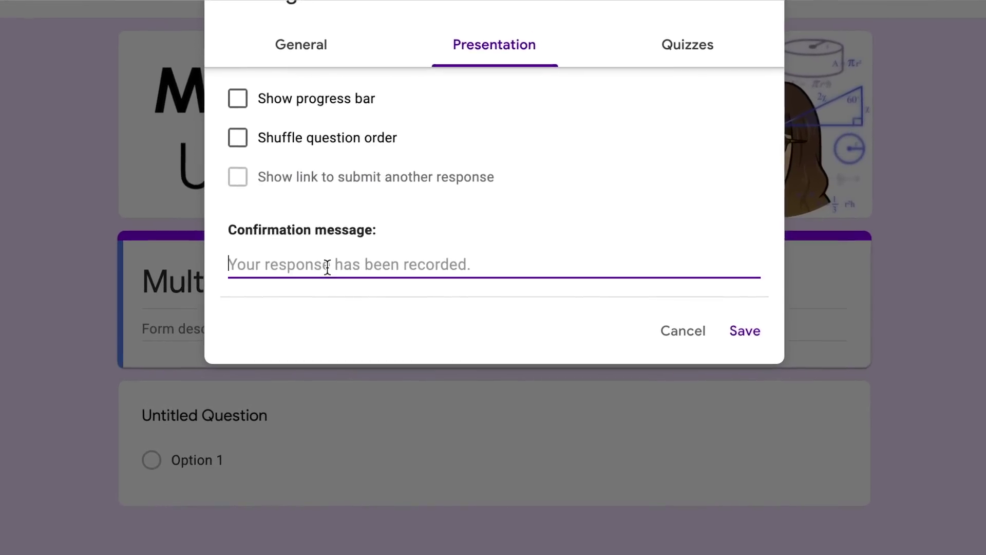
pyautogui.write('Great job on this quiz! Be suret o')
pyautogui.press('BackSpace')
pyautogui.press('BackSpace')
pyautogui.press('BackSpace')
pyautogui.write('to check on Google Classroom for your grade.')
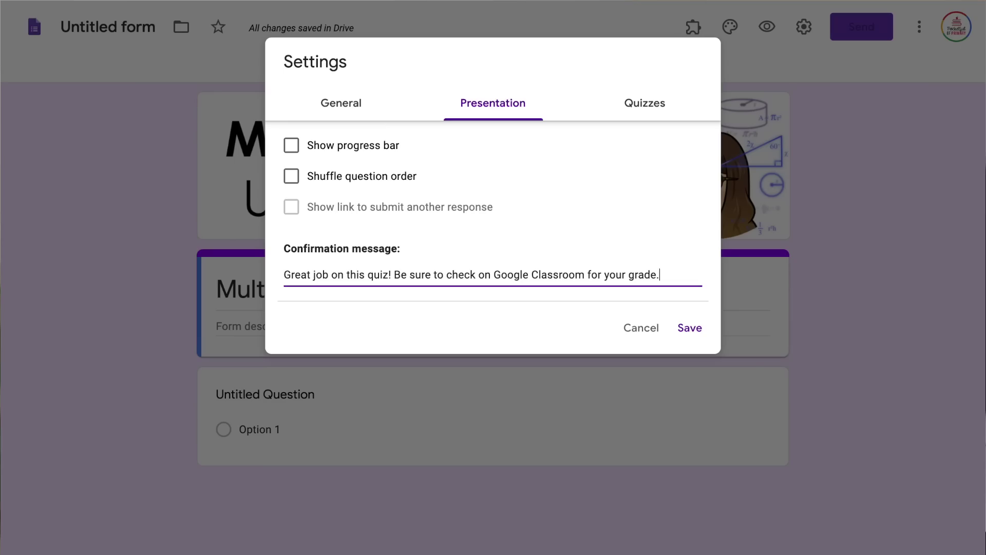
pyautogui.click(645, 104)
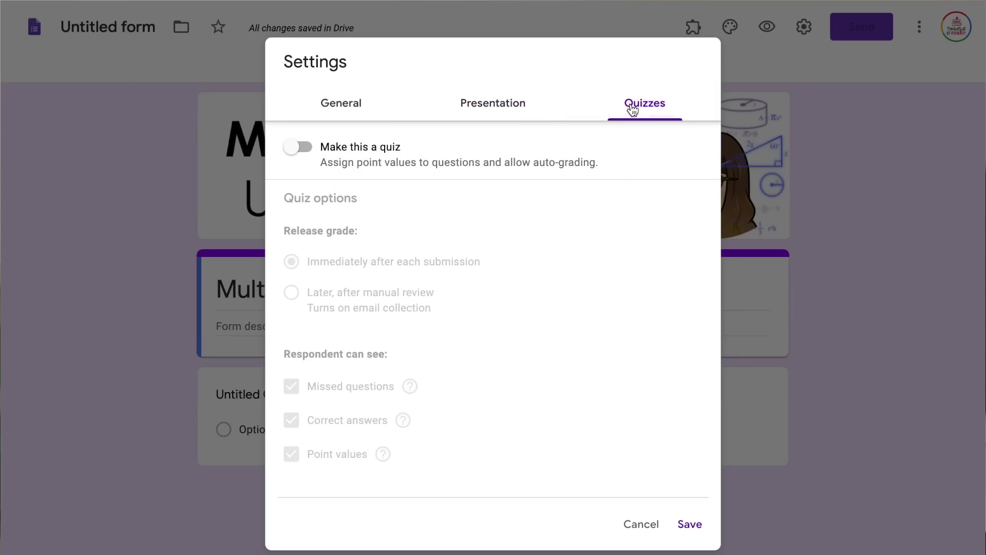
# - Turn on Make this a quiz with grades released immediately, and save the settings
pyautogui.click(294, 150)
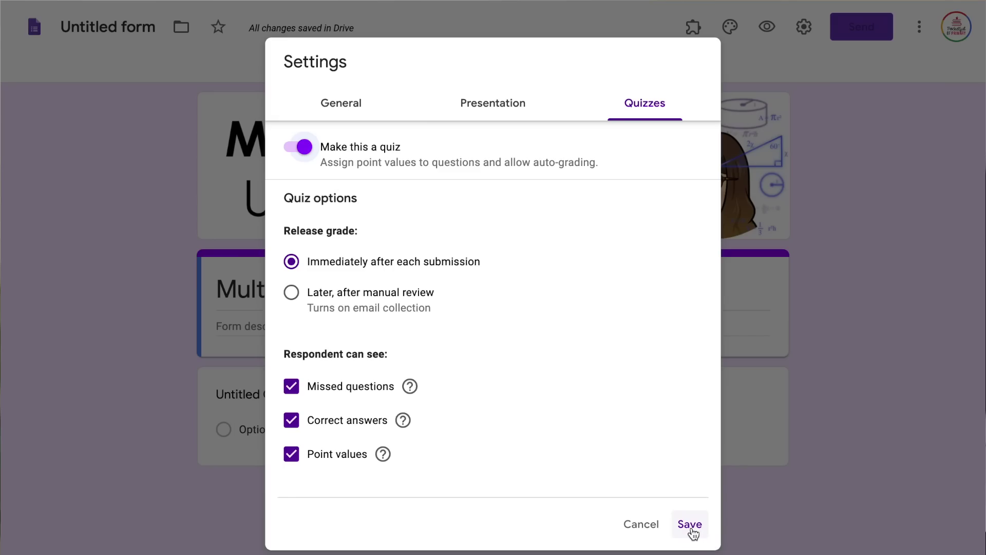
pyautogui.click(691, 525)
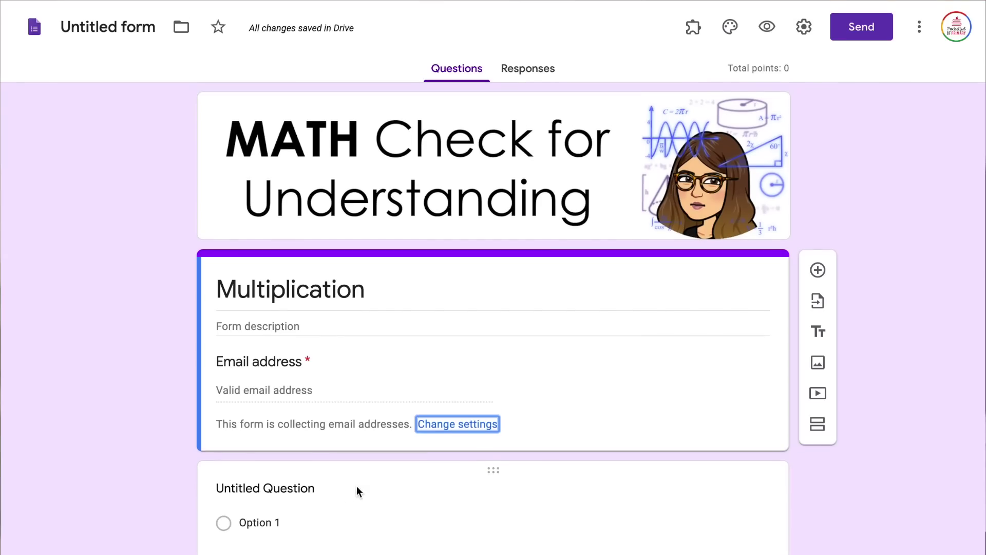
# - Write the question 'What is 3 x 4?' with choices 7, 10, 12 and 15, and open its answer key
pyautogui.click(357, 490)
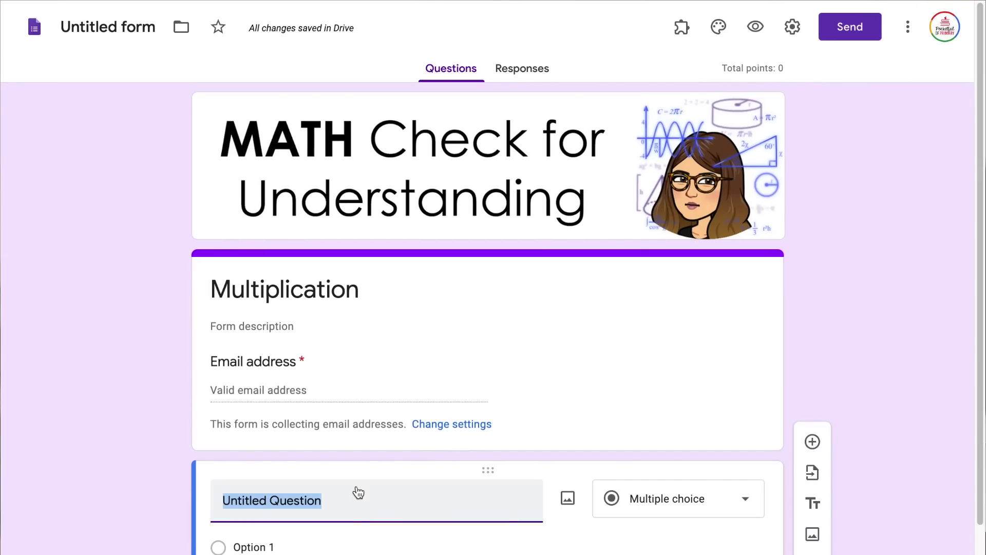
pyautogui.write('What is 3')
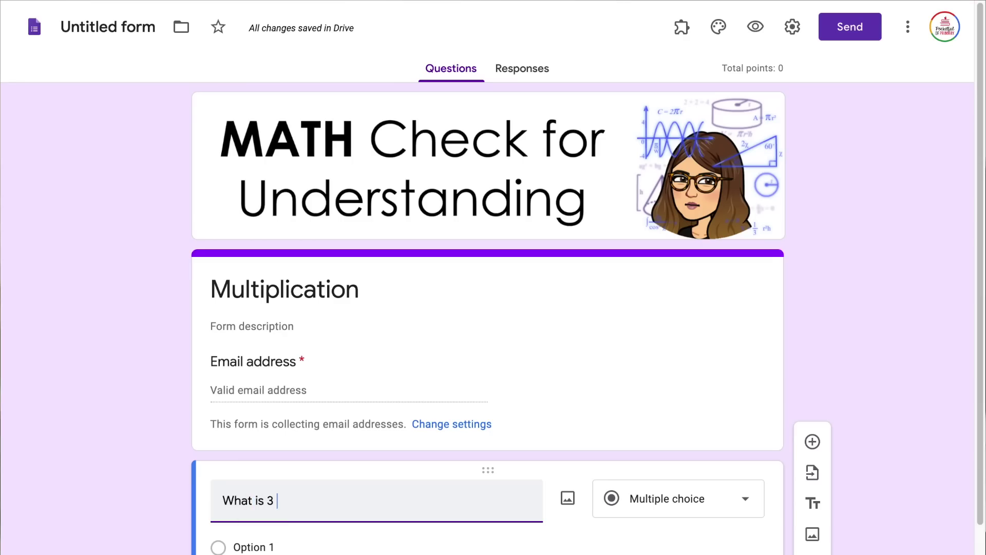
pyautogui.scroll(-2, 570, 513)
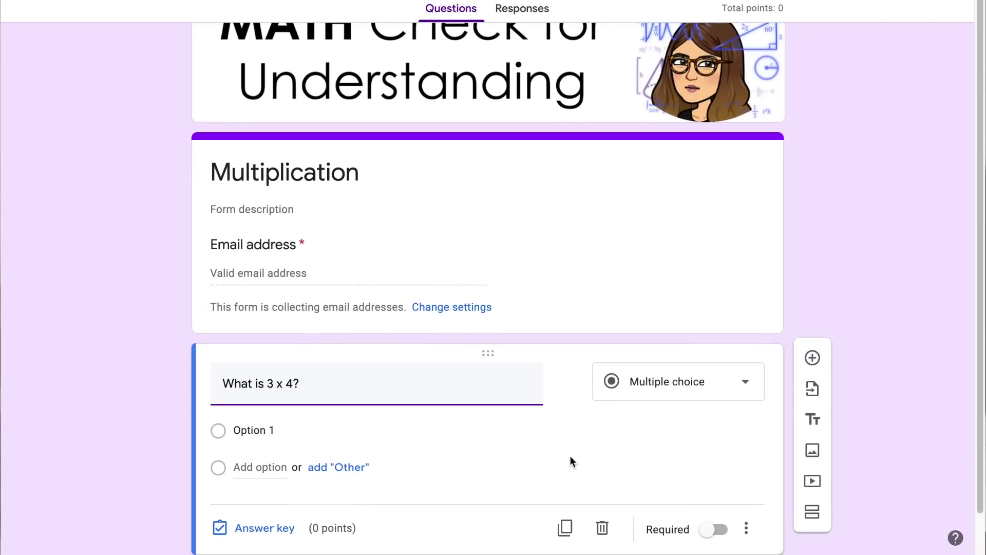
pyautogui.click(282, 431)
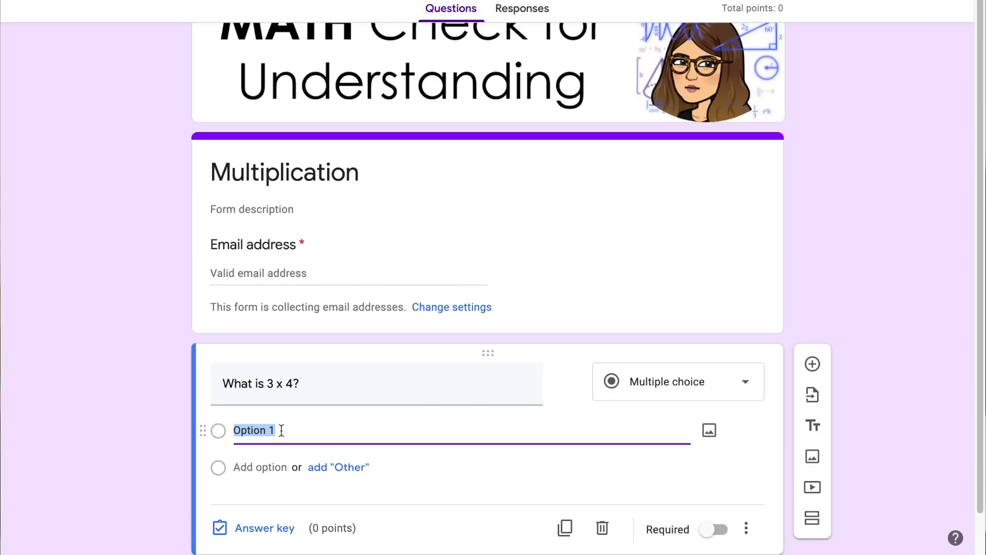
pyautogui.press('Return')
pyautogui.write('10')
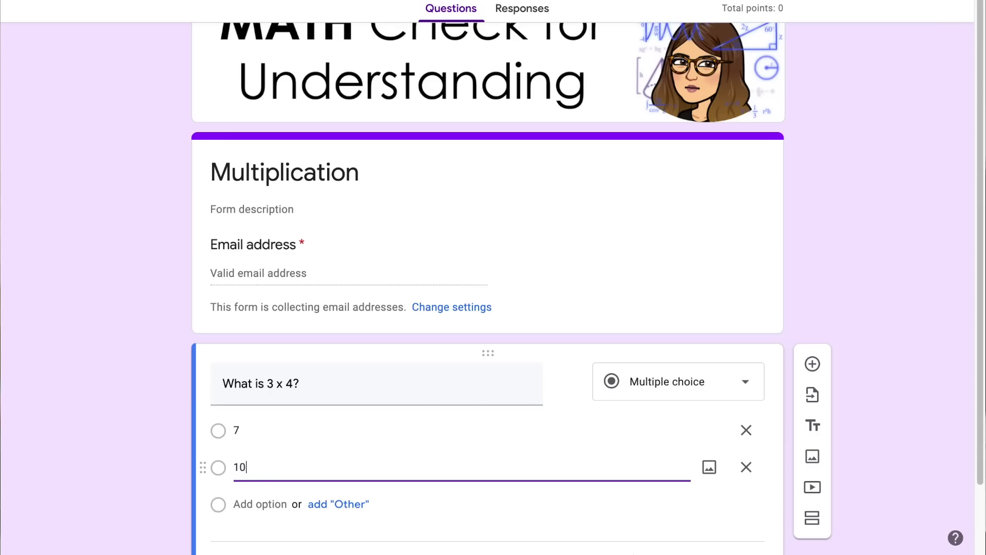
pyautogui.click(263, 506)
pyautogui.write('12')
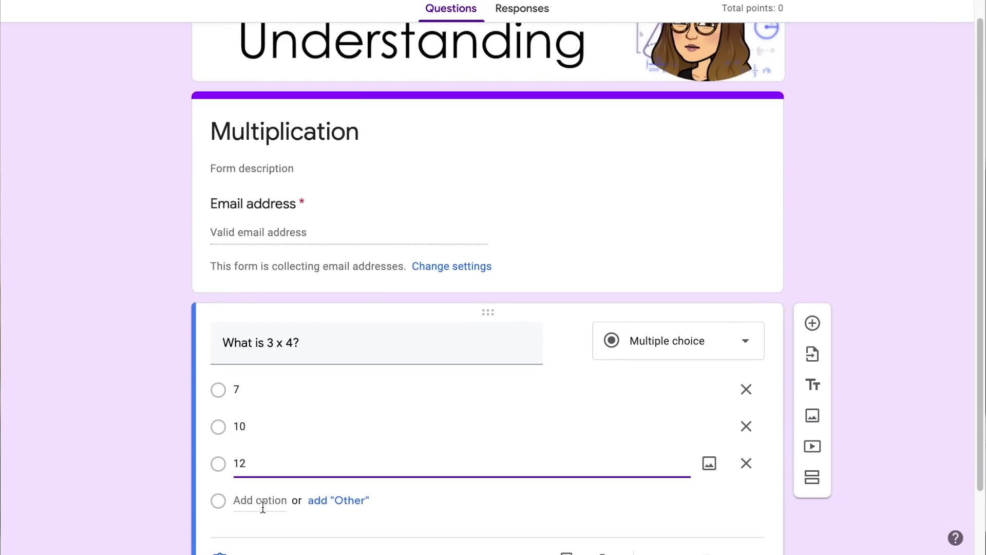
pyautogui.click(262, 502)
pyautogui.write('15')
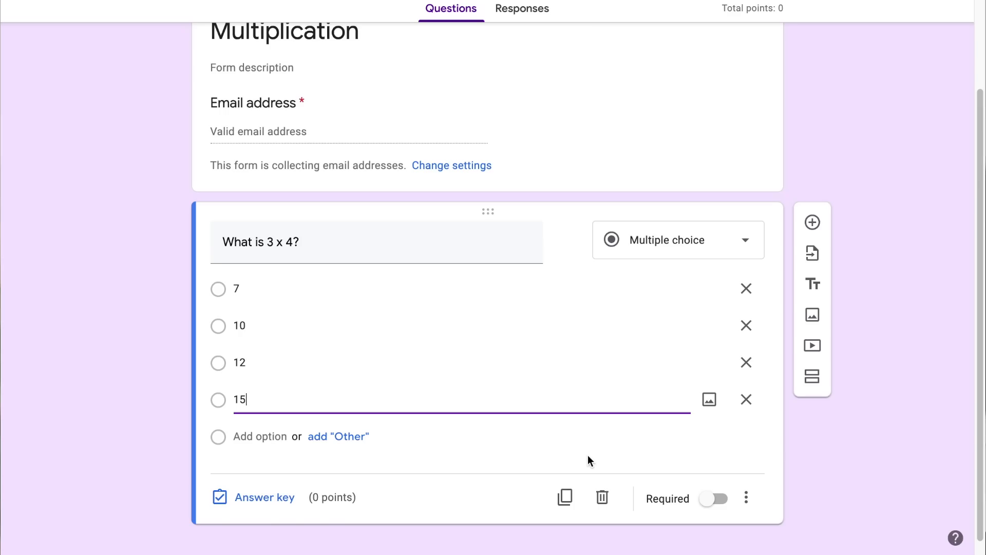
pyautogui.click(288, 499)
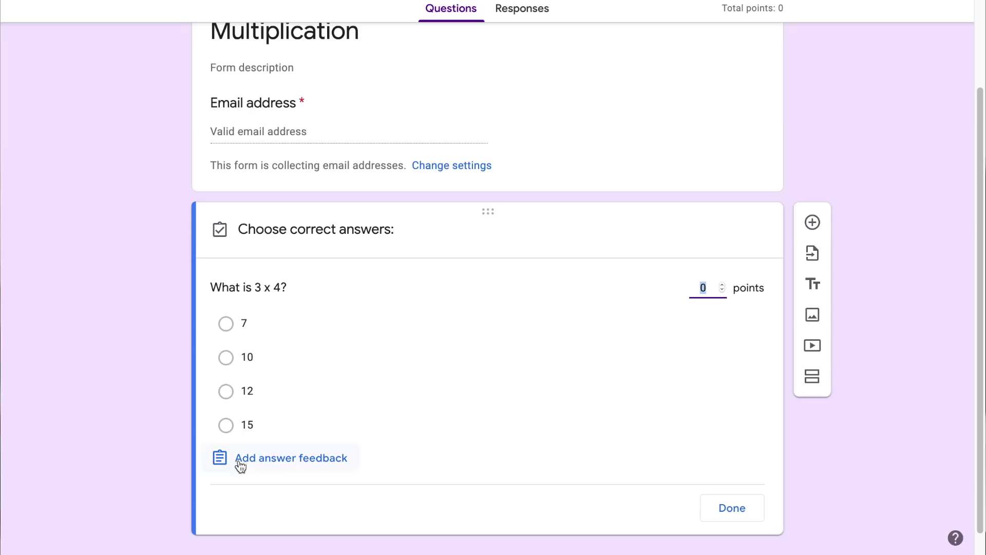
# - Mark 12 as correct for 'What is 3 x 4?' worth 1 point, and close the answer key
pyautogui.click(226, 397)
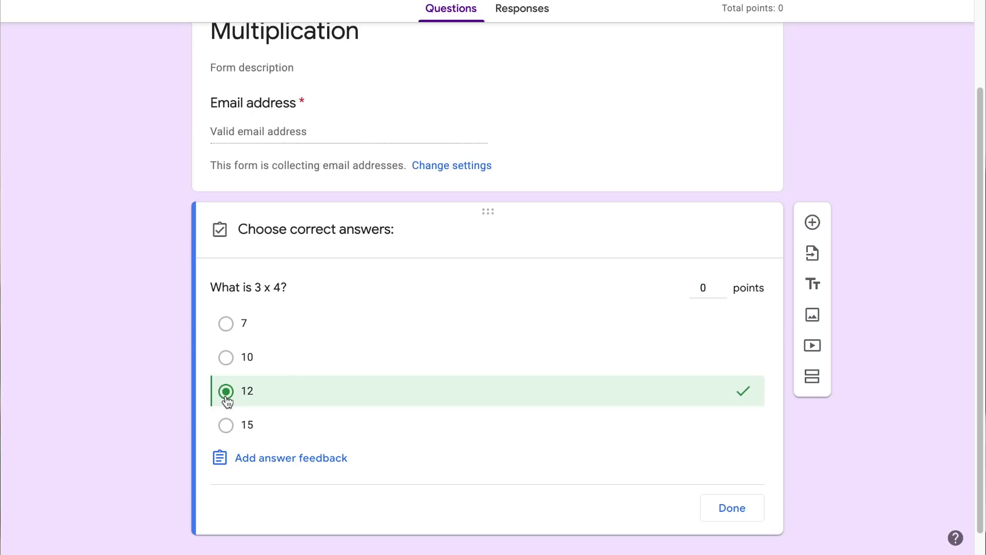
pyautogui.click(713, 286)
pyautogui.click(726, 509)
pyautogui.click(813, 205)
pyautogui.hotkey('ctrl', 'z')
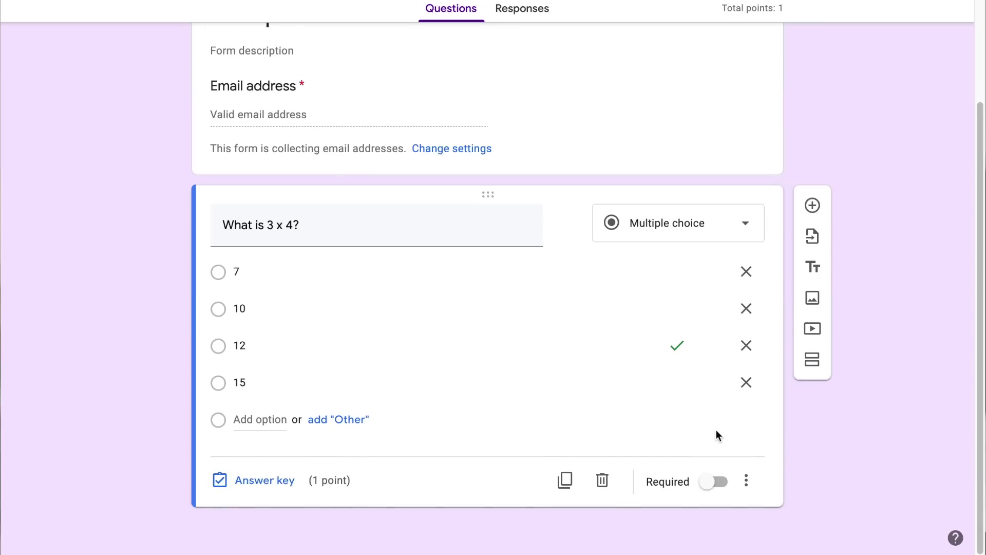
# - Make the 3 x 4 question required and duplicate it, retitling the copy 'What is 6 x 7?'
pyautogui.click(717, 492)
pyautogui.click(566, 481)
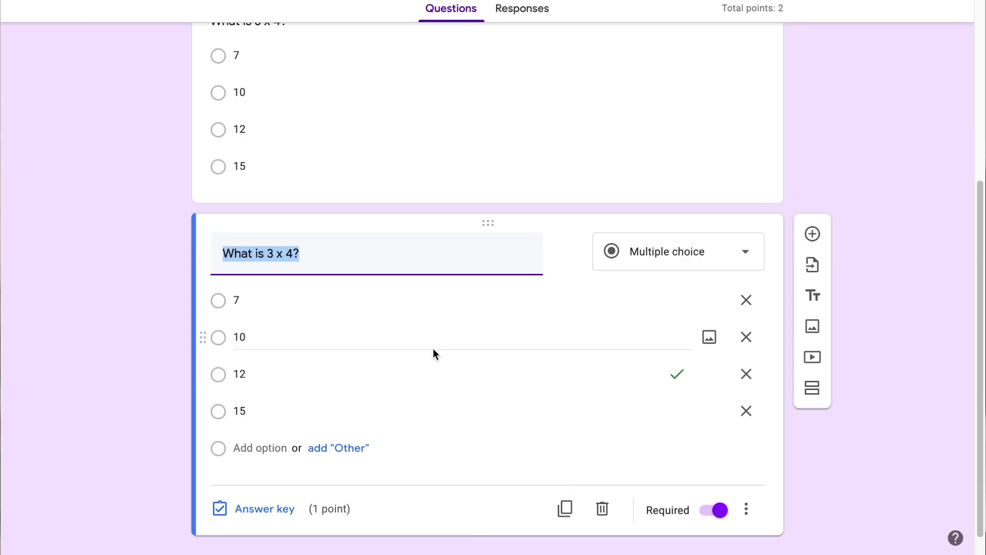
pyautogui.click(270, 252)
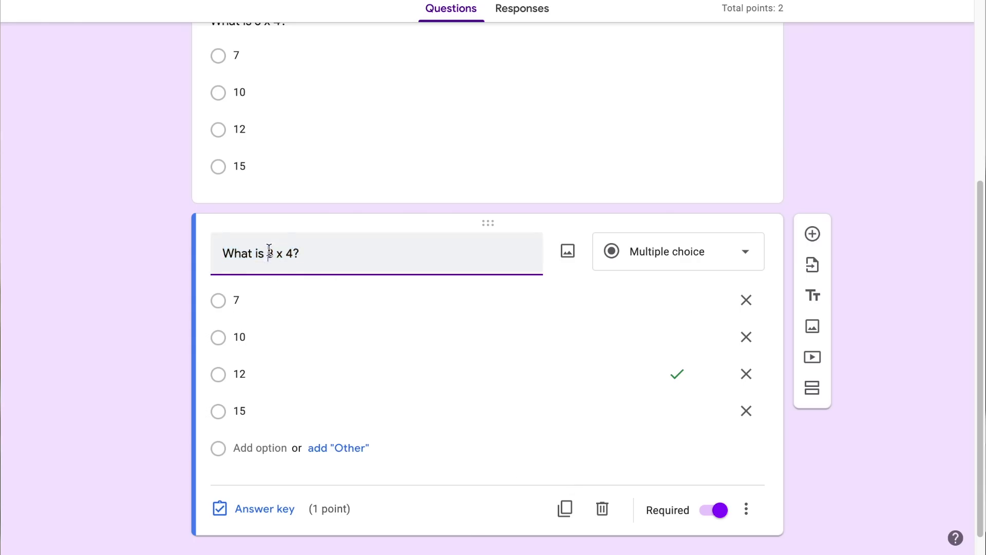
pyautogui.click(286, 253)
pyautogui.press('BackSpace')
pyautogui.write('7')
# - Replace the copied question's choices with 13, 42, 45 and 36
pyautogui.click(245, 299)
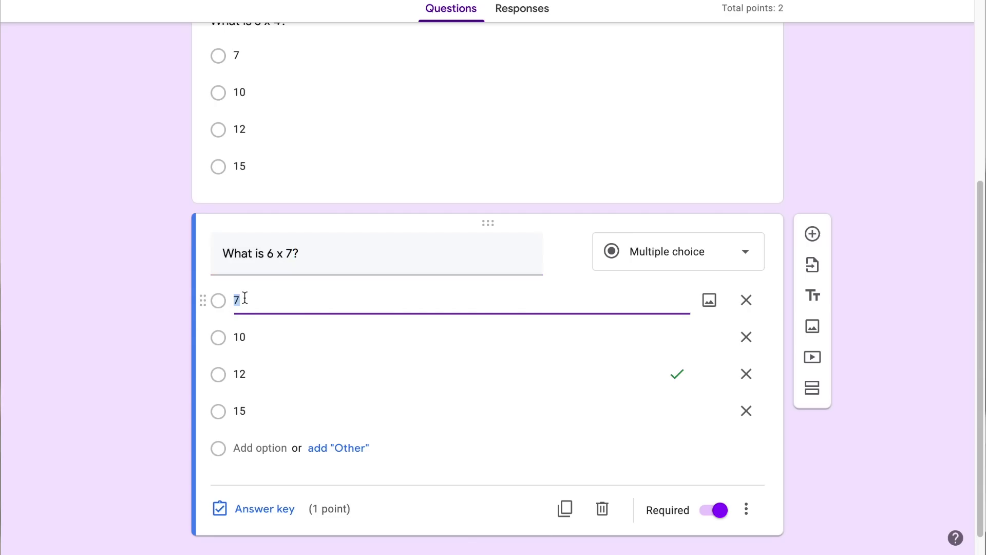
pyautogui.write('13')
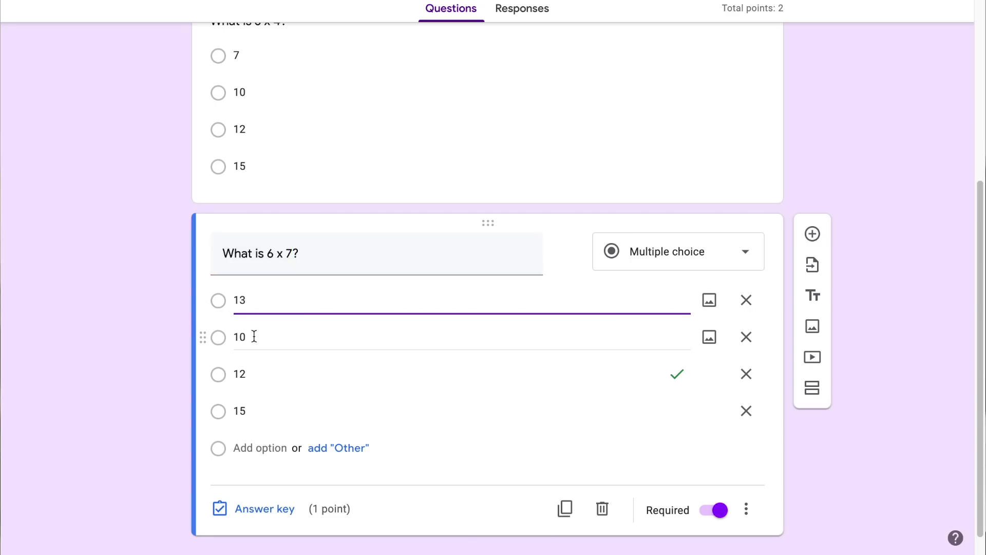
pyautogui.click(254, 337)
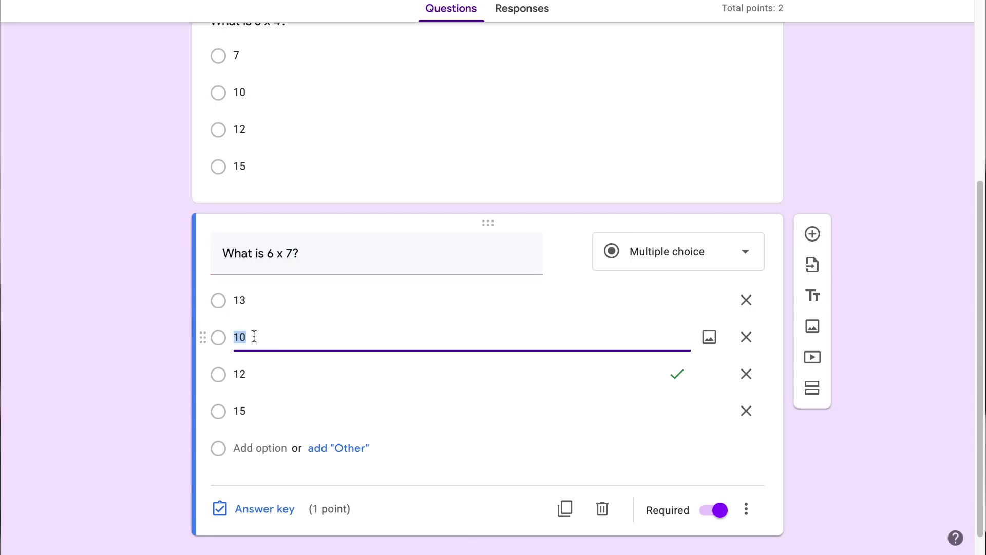
pyautogui.click(247, 372)
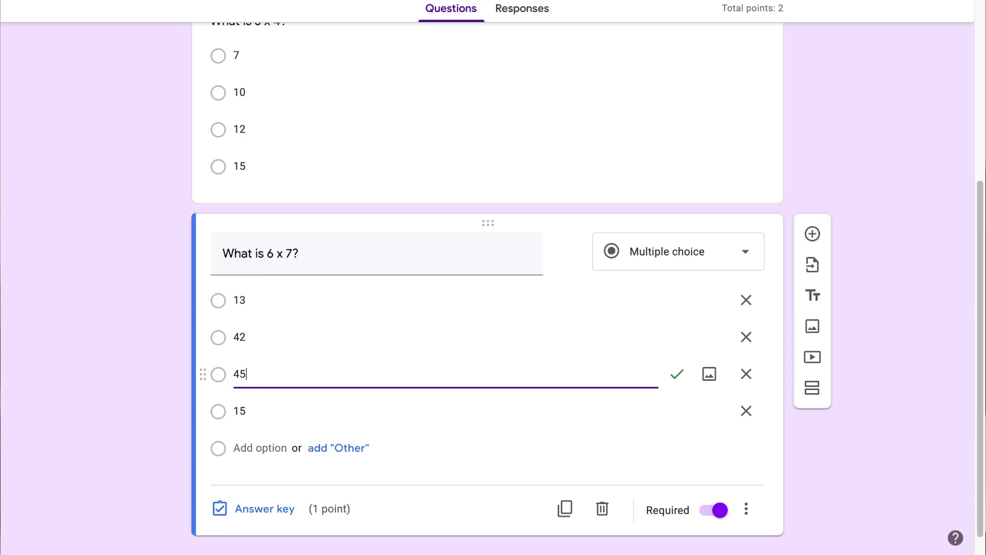
pyautogui.click(250, 410)
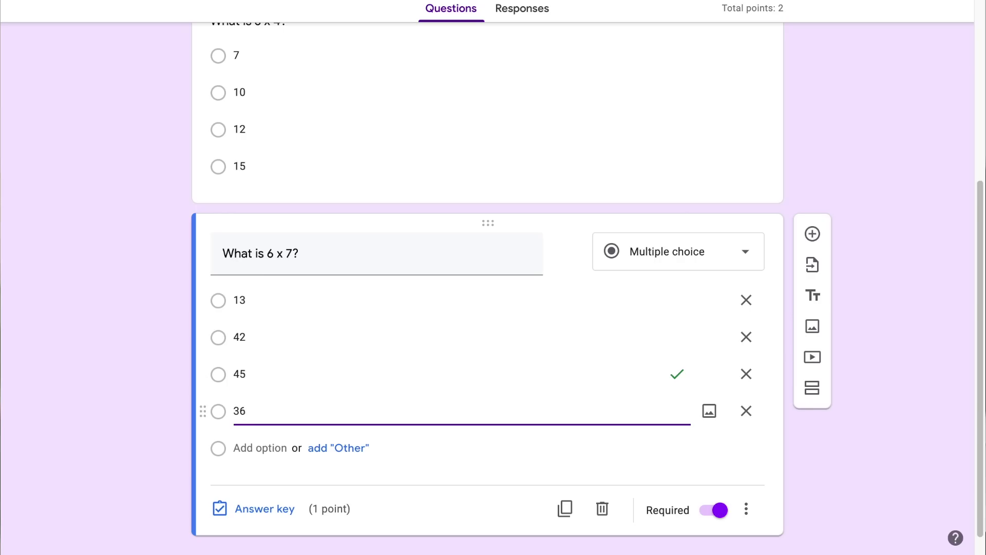
# - In the answer key, mark 42 as correct and unmark 45
pyautogui.click(250, 509)
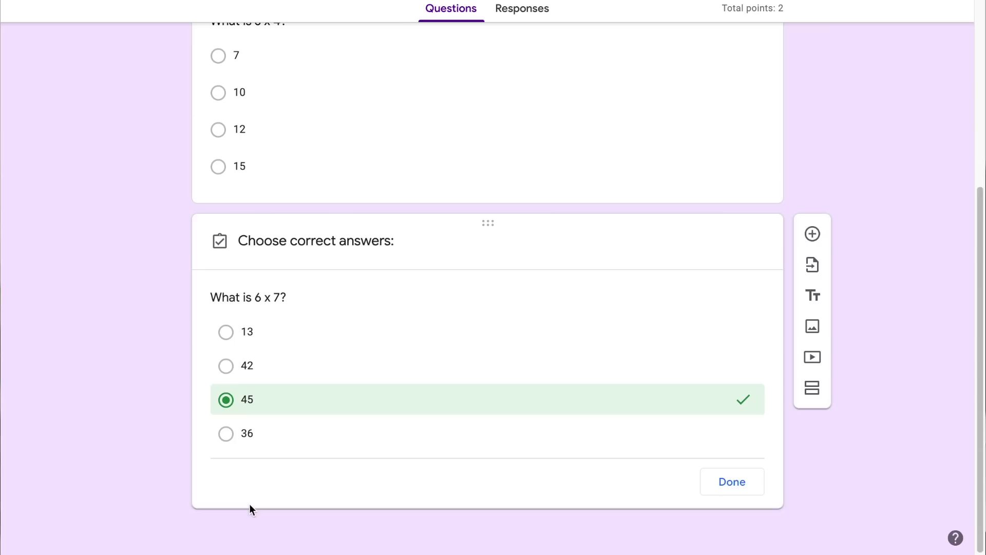
pyautogui.click(226, 370)
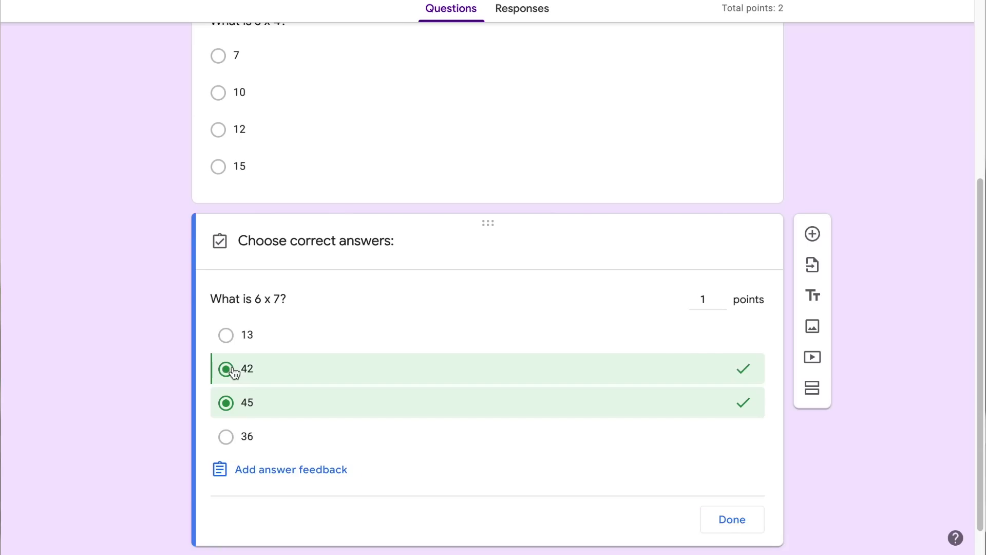
pyautogui.click(729, 409)
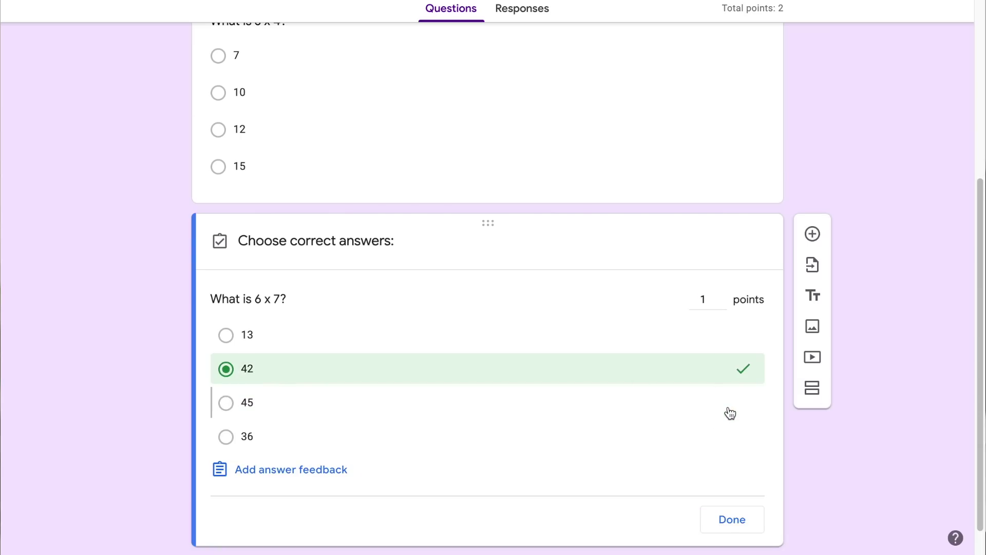
pyautogui.click(732, 520)
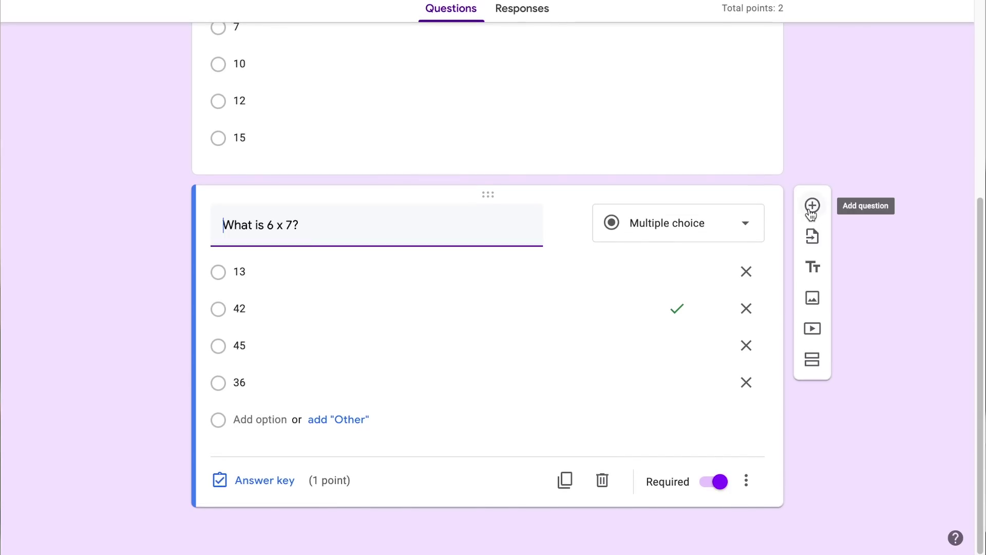
pyautogui.click(811, 210)
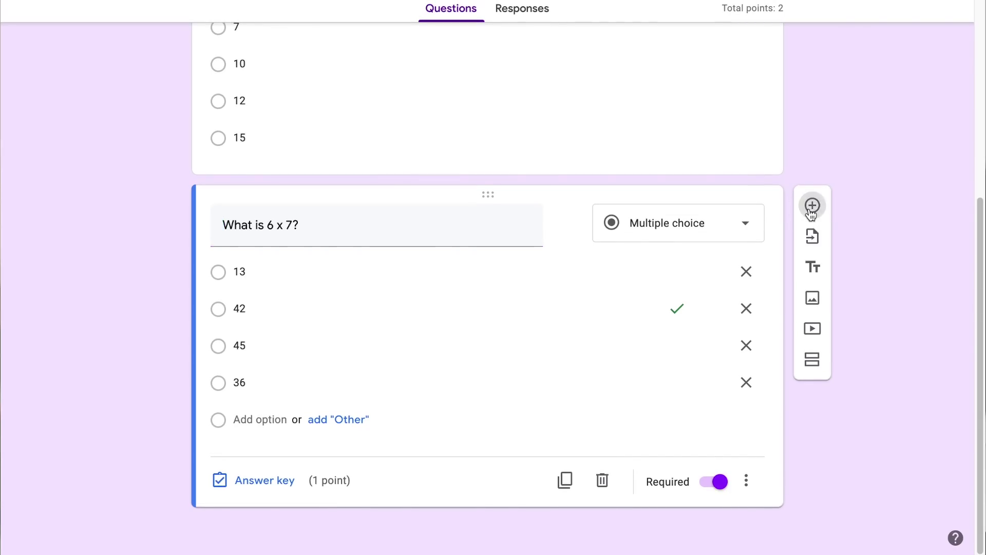
# - Create a checkbox question 'True or False: 2 x 10 is 12' with True and False choices
pyautogui.click(717, 343)
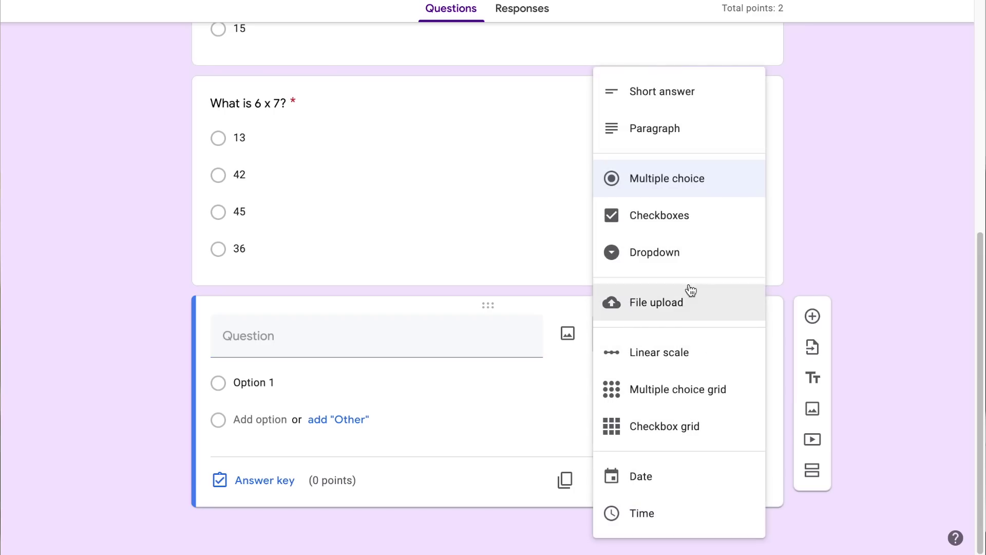
pyautogui.click(665, 219)
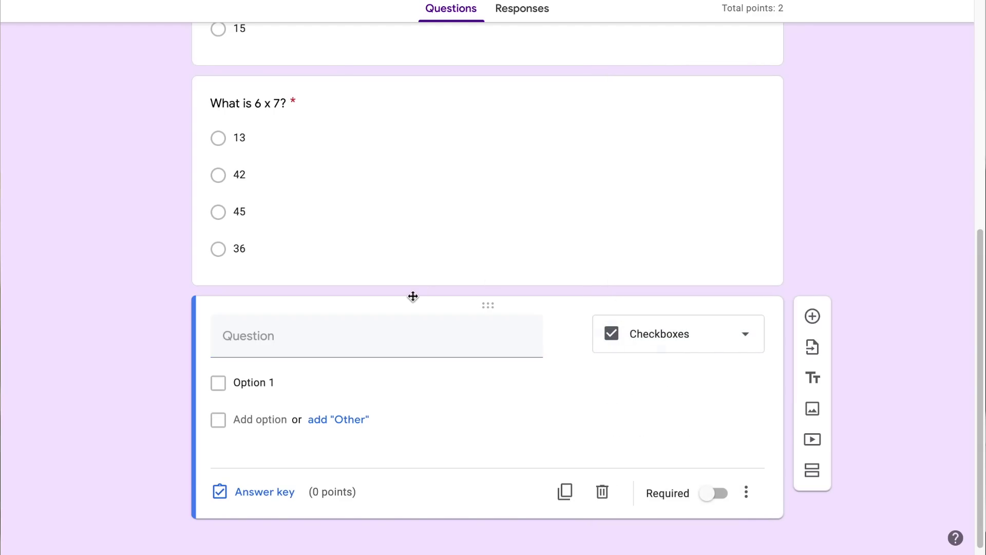
pyautogui.click(313, 339)
pyautogui.write('True or False: 2 x 10 is 12')
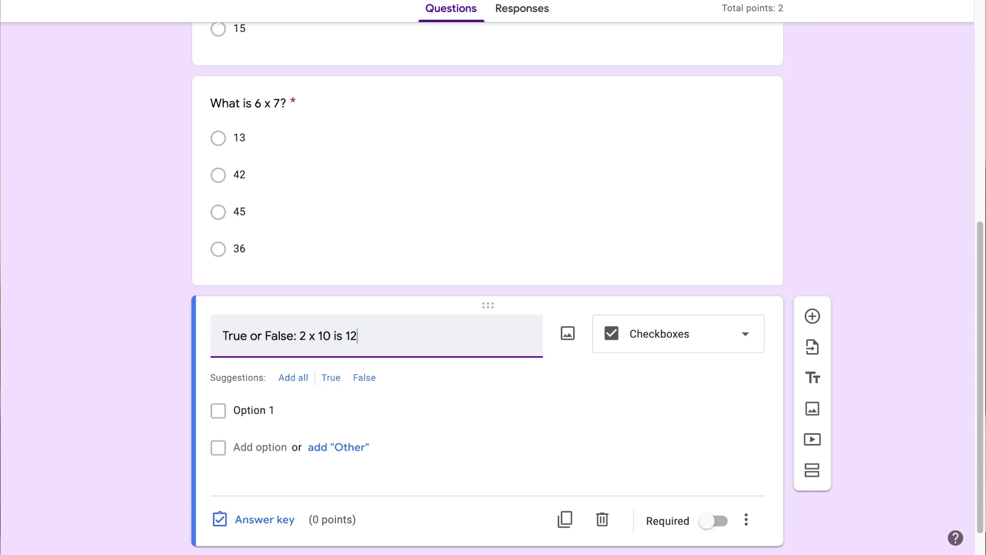
pyautogui.click(230, 374)
pyautogui.click(301, 380)
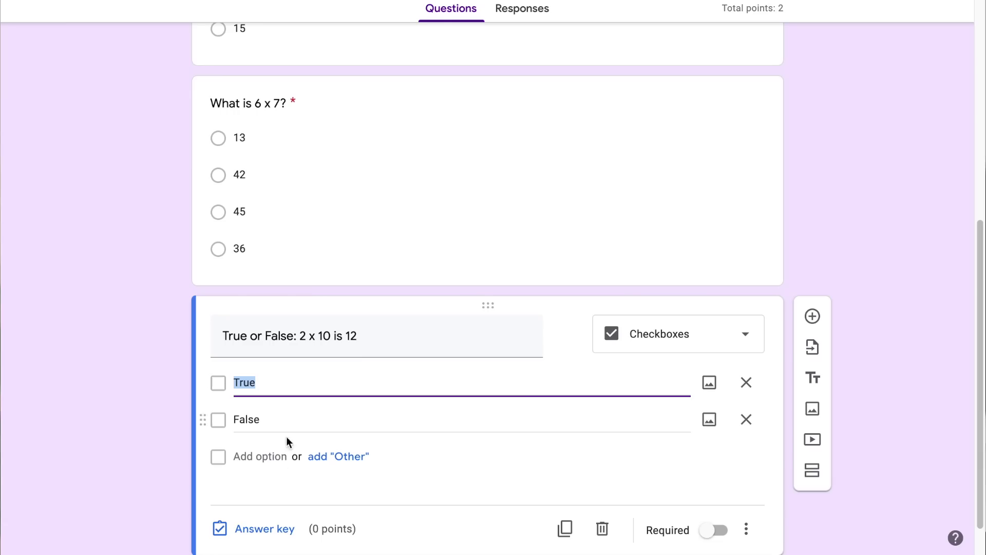
# - Mark False as correct for 1 point and make the question required
pyautogui.scroll(-1, 287, 443)
pyautogui.click(276, 481)
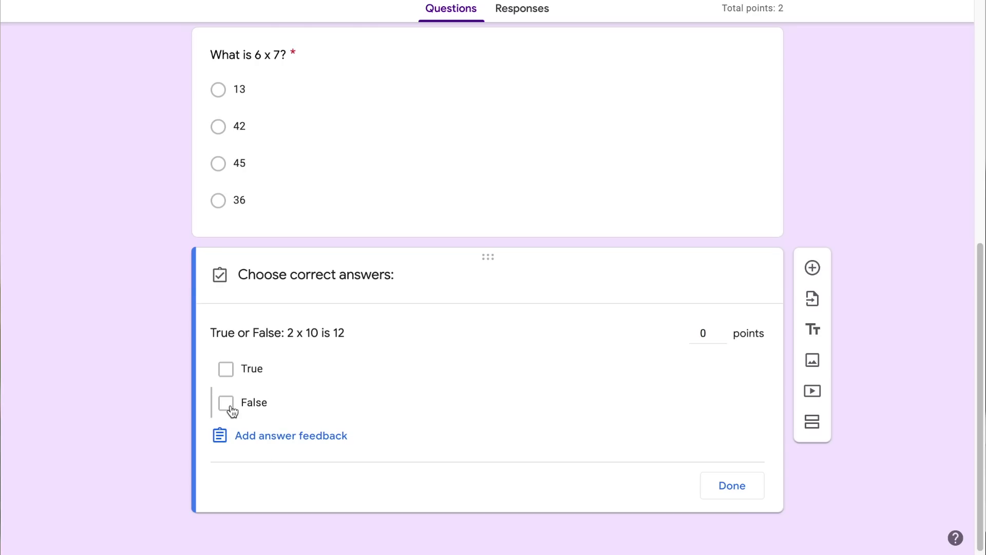
pyautogui.click(227, 404)
pyautogui.click(723, 330)
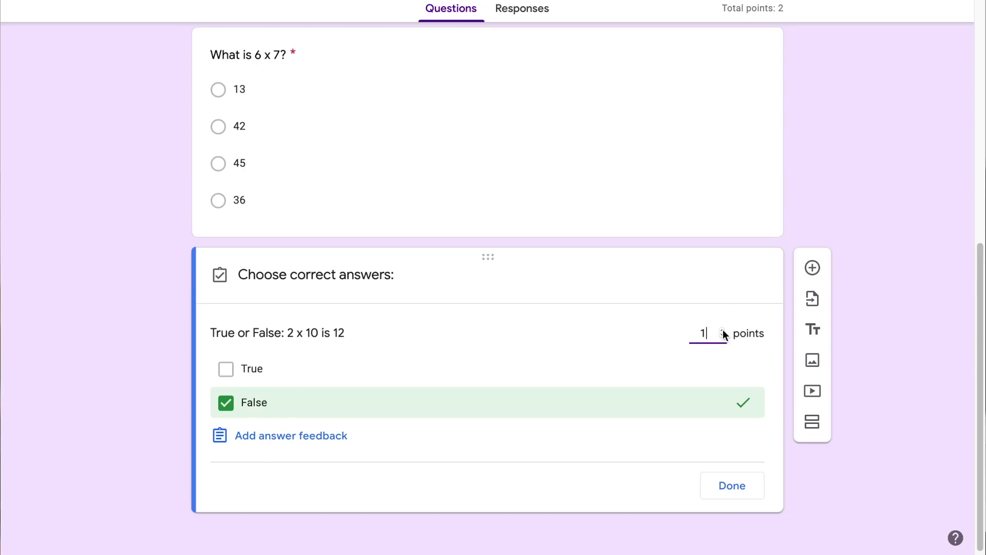
pyautogui.click(731, 485)
pyautogui.click(713, 481)
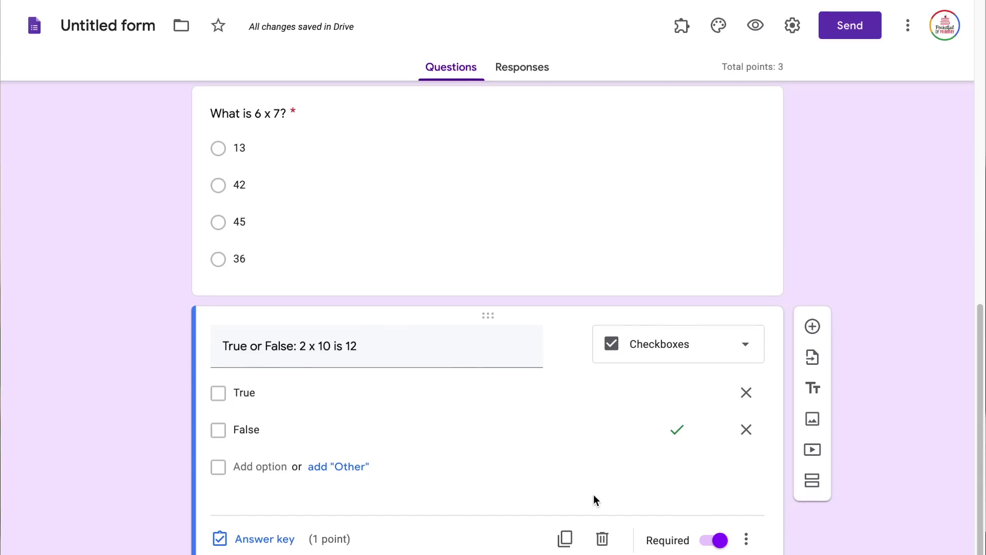
# - Add a new question and upload the Array.png picture from Downloads into it
pyautogui.click(812, 326)
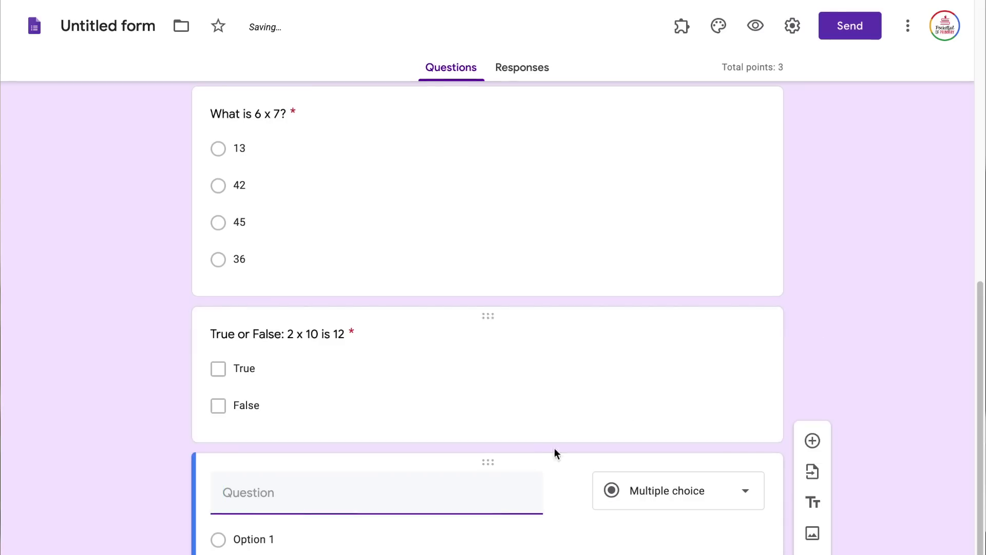
pyautogui.click(568, 405)
pyautogui.click(489, 406)
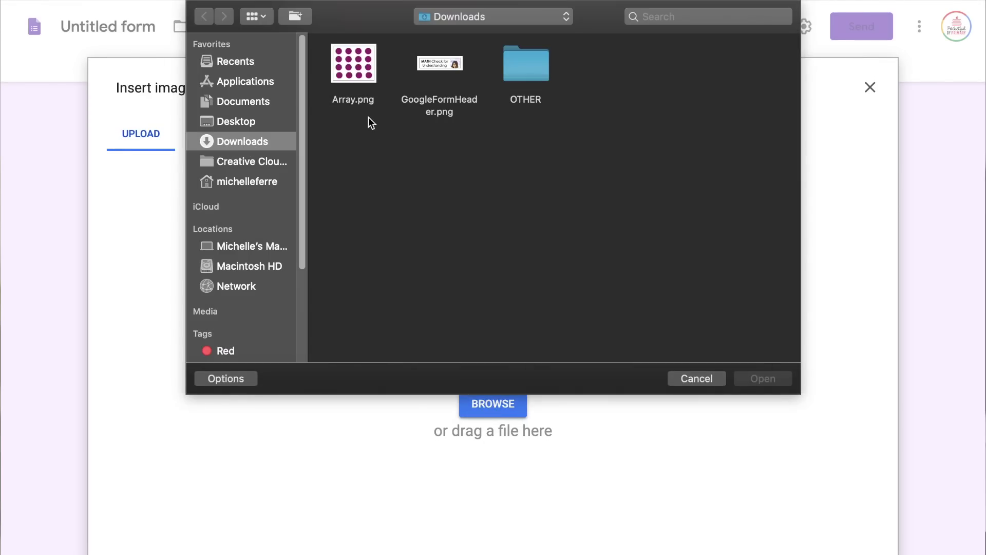
pyautogui.click(352, 72)
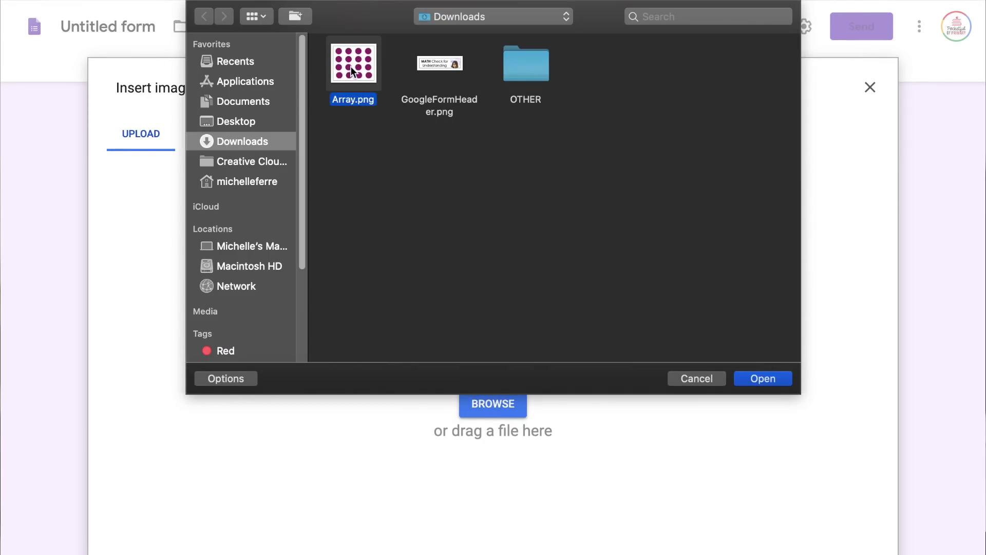
pyautogui.click(764, 379)
pyautogui.scroll(-3, 769, 319)
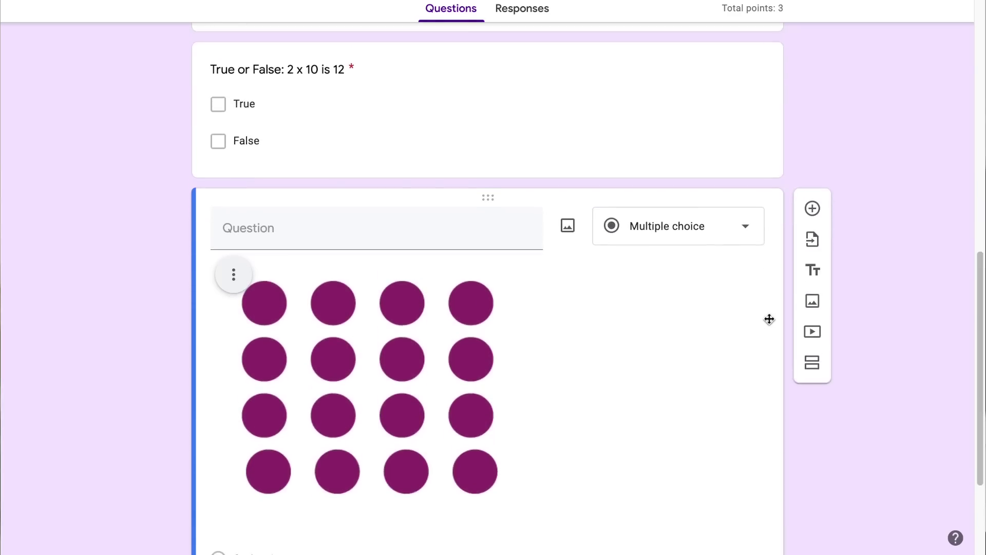
# - Title the dot-array question and enter four equation choices, the last being 4 x 4 = 16
pyautogui.scroll(-3, 770, 319)
pyautogui.click(327, 126)
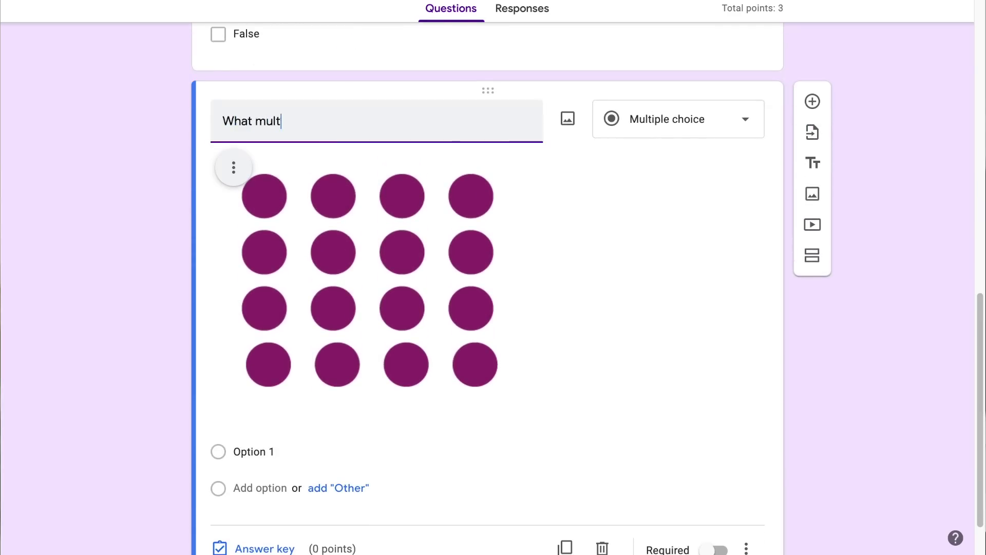
pyautogui.write('What multiplication equation is represented by this')
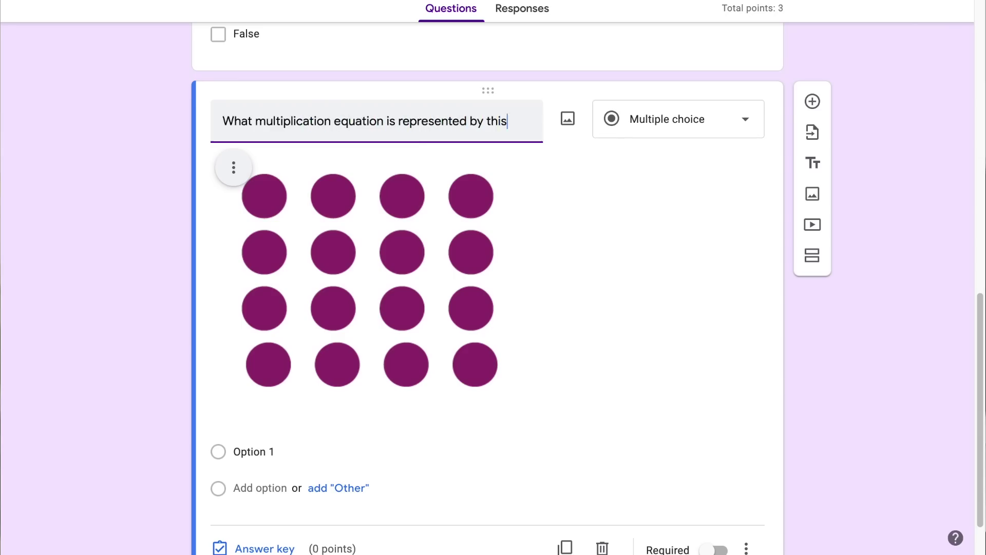
pyautogui.write(' array?')
pyautogui.scroll(-2, 742, 300)
pyautogui.click(741, 301)
pyautogui.click(275, 411)
pyautogui.write('4 x 3 = 12')
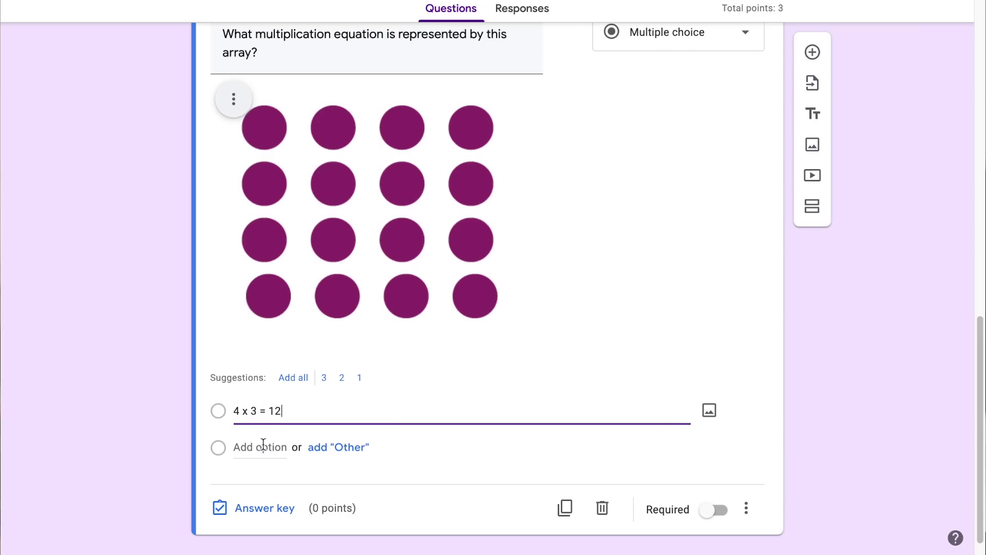
pyautogui.click(263, 446)
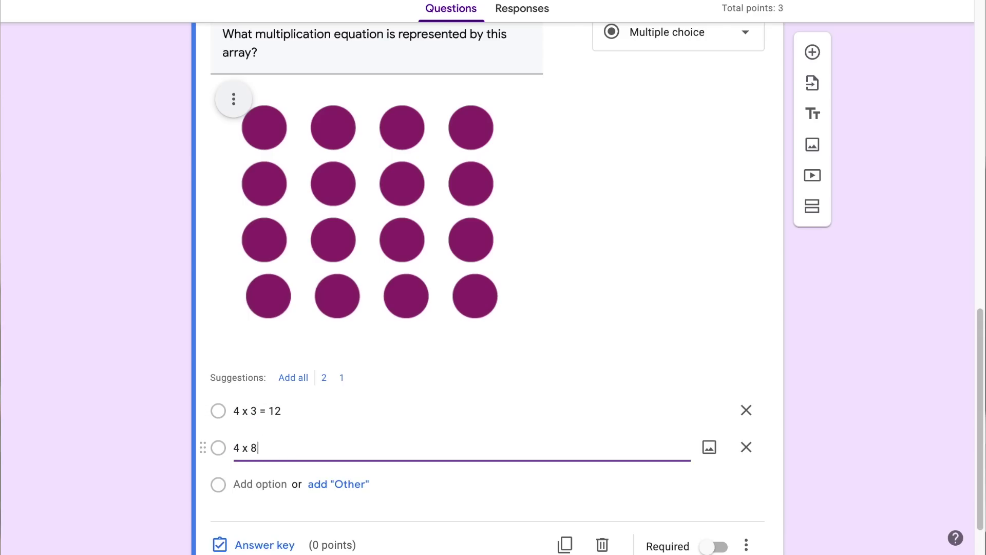
pyautogui.click(264, 482)
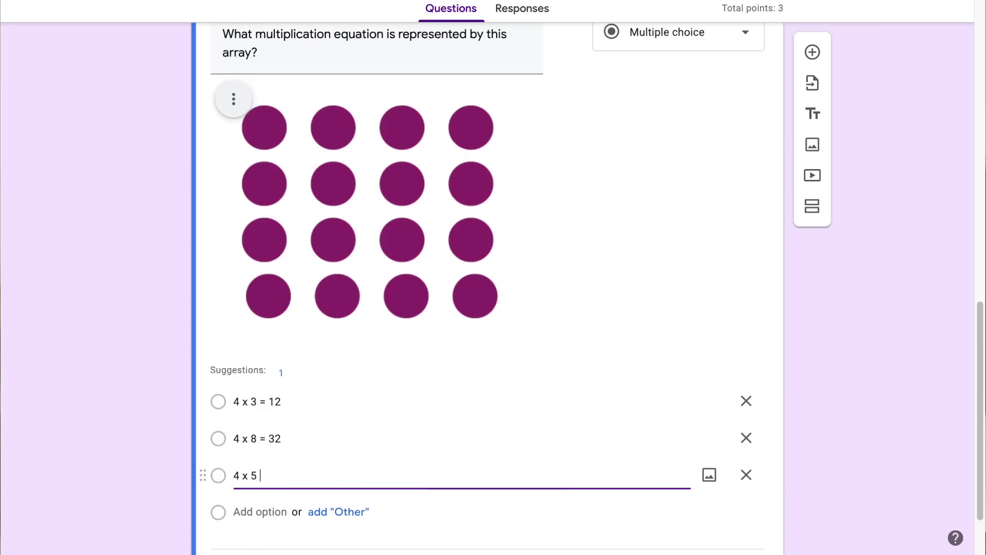
pyautogui.click(273, 519)
pyautogui.write('4 x 4 = 1')
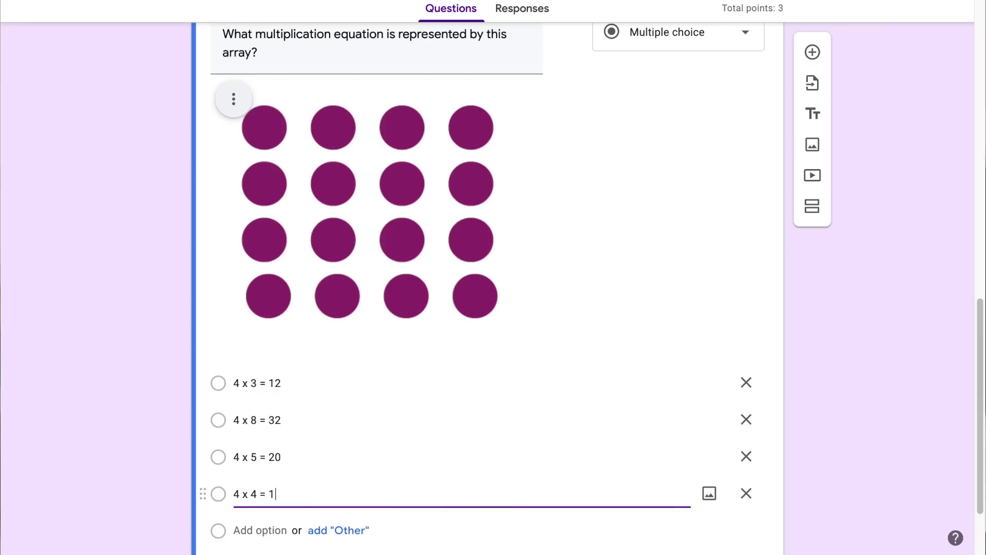
pyautogui.write('6')
# - In the answer key, mark 4 x 4 = 16 correct, worth 1 point
pyautogui.scroll(-2, 309, 501)
pyautogui.click(275, 502)
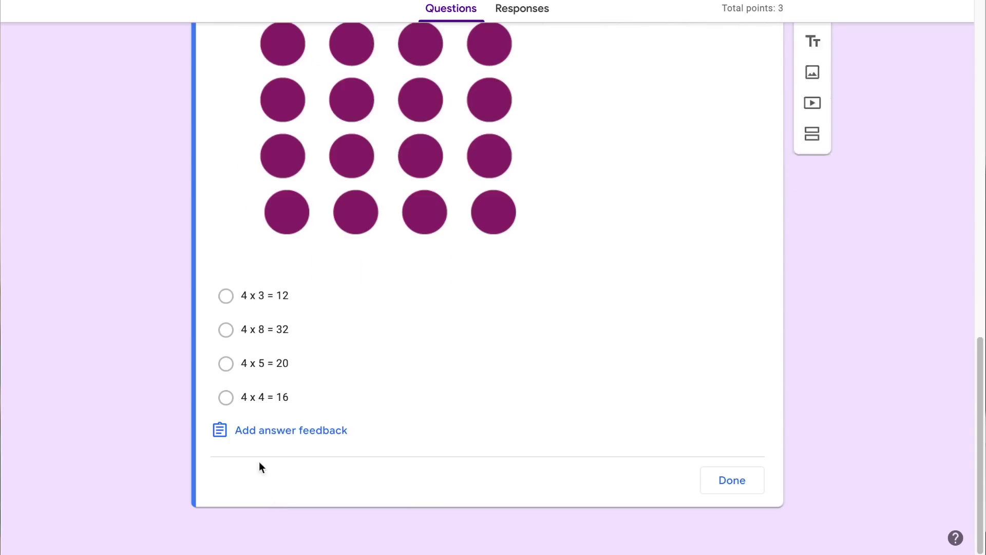
pyautogui.click(226, 398)
pyautogui.scroll(2, 746, 359)
pyautogui.click(721, 61)
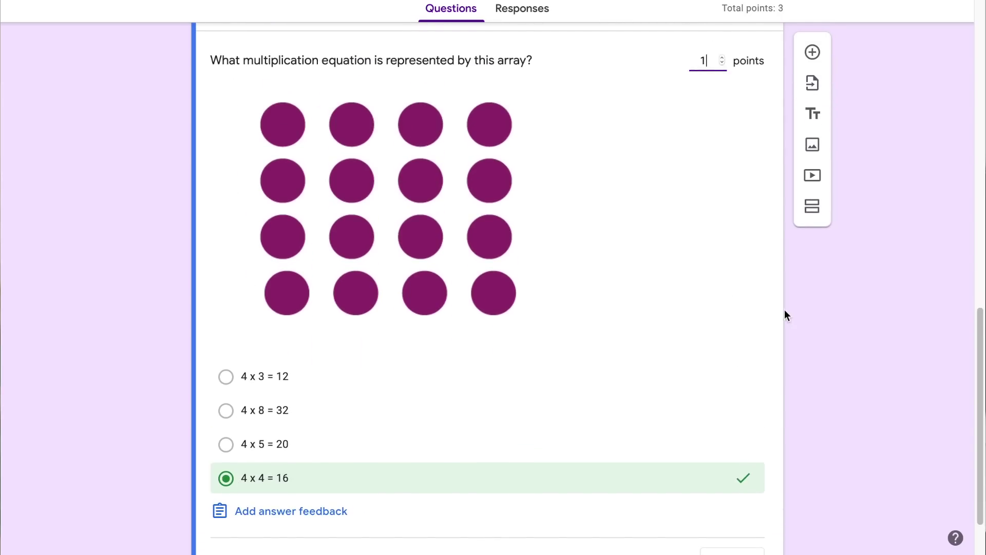
pyautogui.scroll(-2, 784, 310)
pyautogui.click(735, 483)
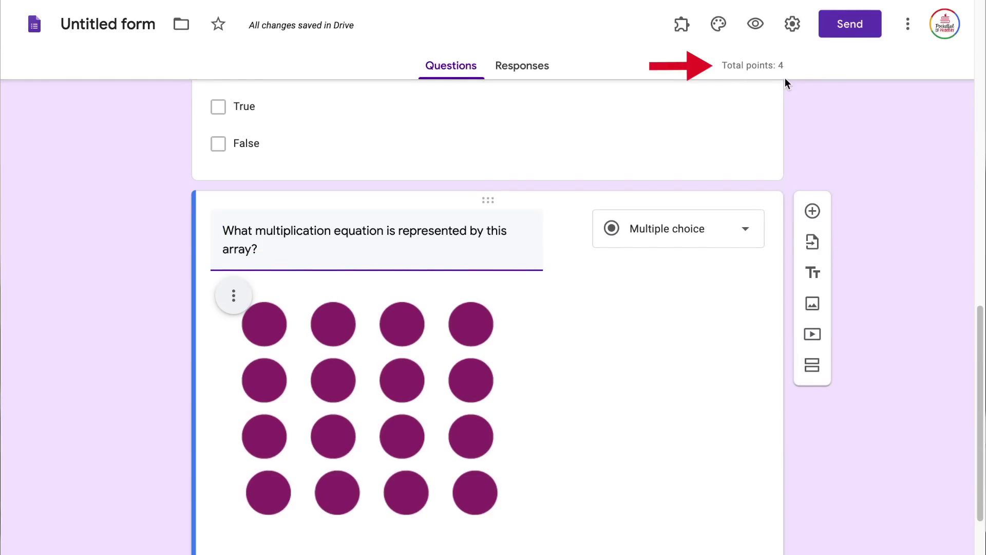
pyautogui.scroll(-6, 692, 248)
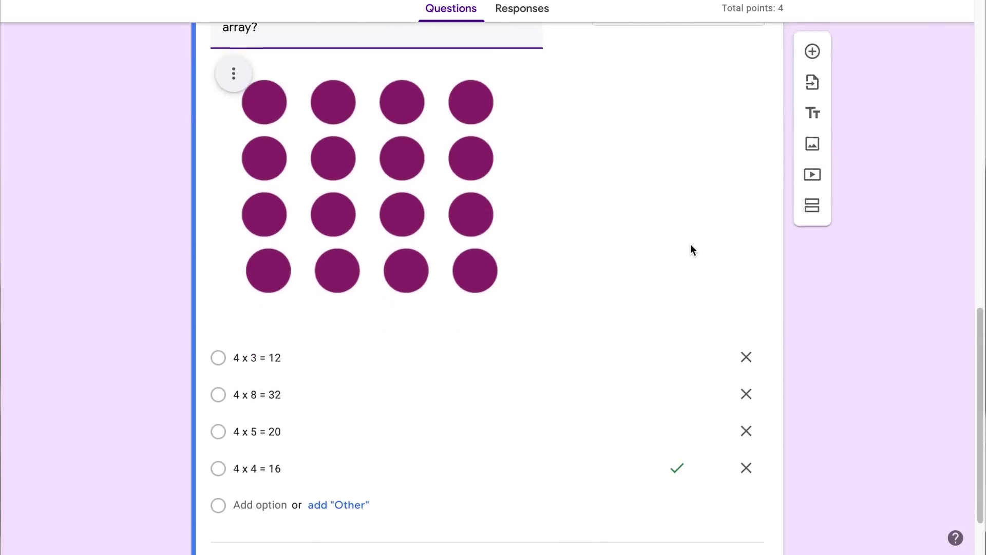
# - Make the array question required and add a File upload question, accepting the Drive notice
pyautogui.click(714, 482)
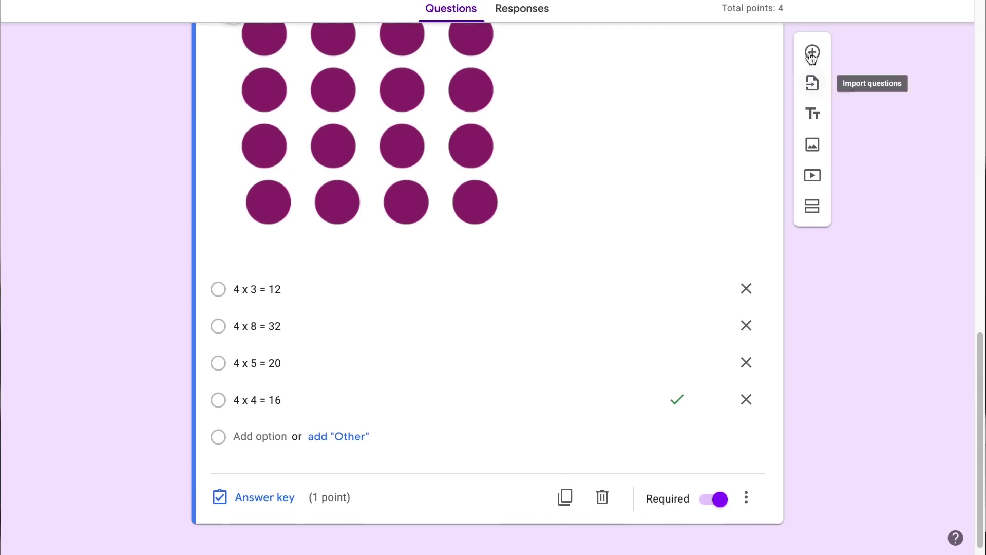
pyautogui.click(813, 52)
pyautogui.click(742, 333)
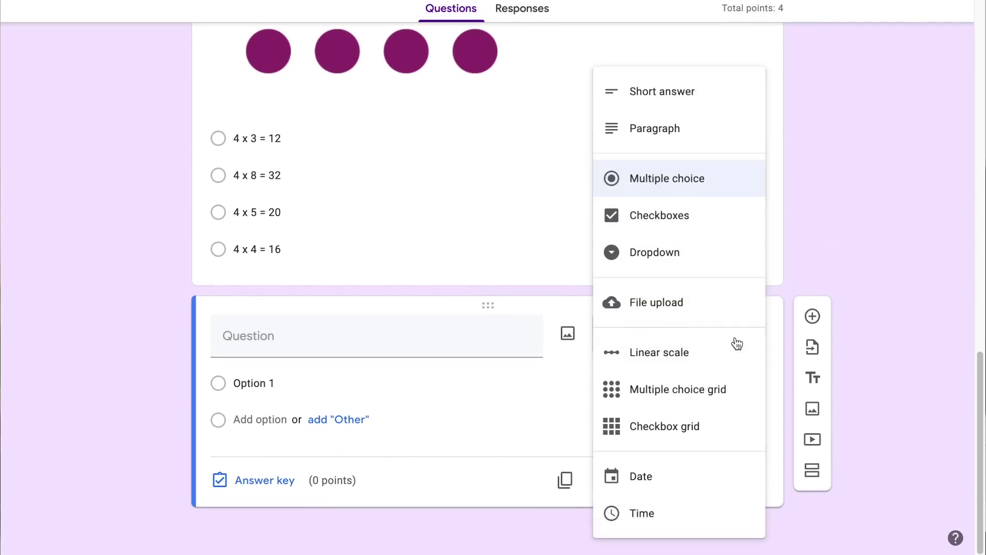
pyautogui.click(687, 301)
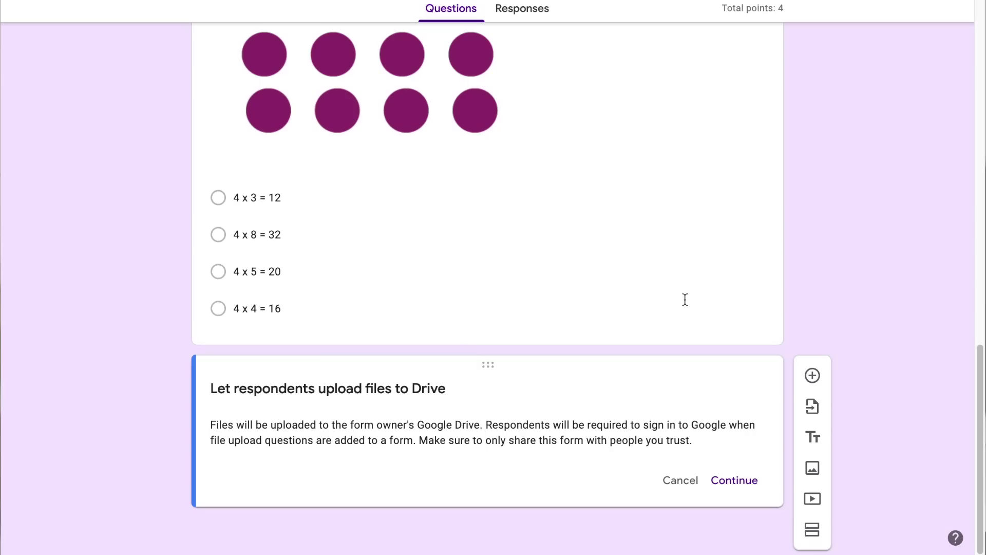
pyautogui.click(744, 477)
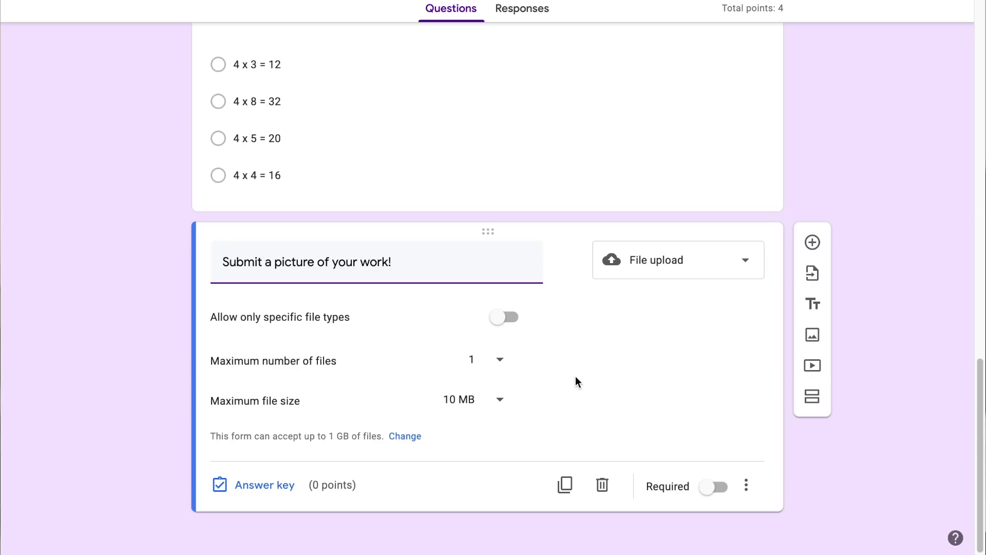
# - Restrict uploads to Image and PDF files, at most 5 files of 100 MB each
pyautogui.click(504, 323)
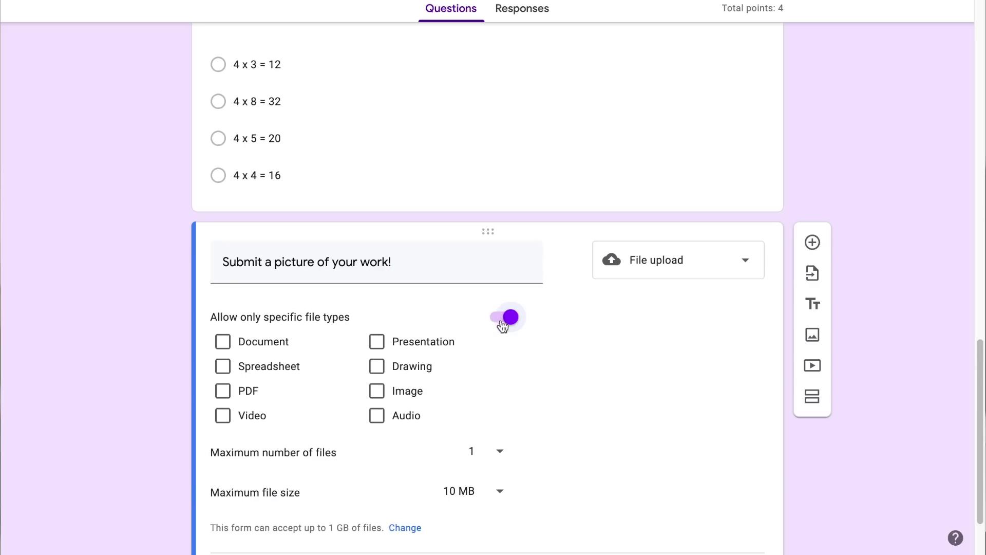
pyautogui.click(377, 393)
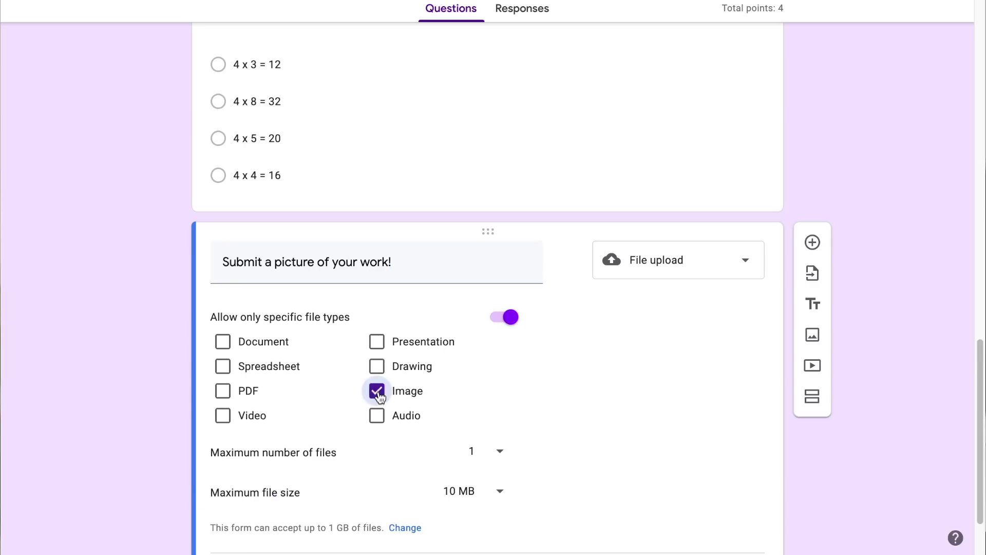
pyautogui.click(223, 393)
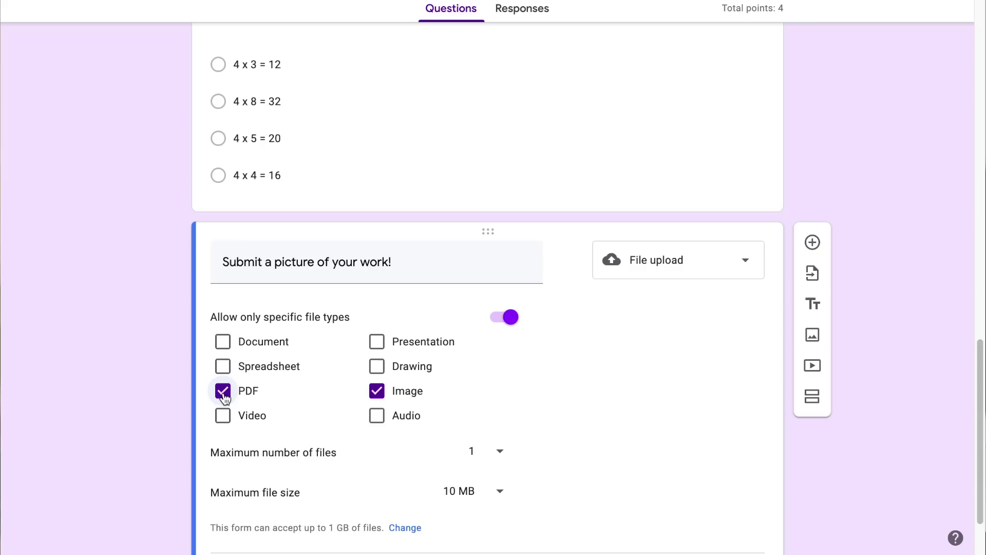
pyautogui.scroll(-1, 433, 376)
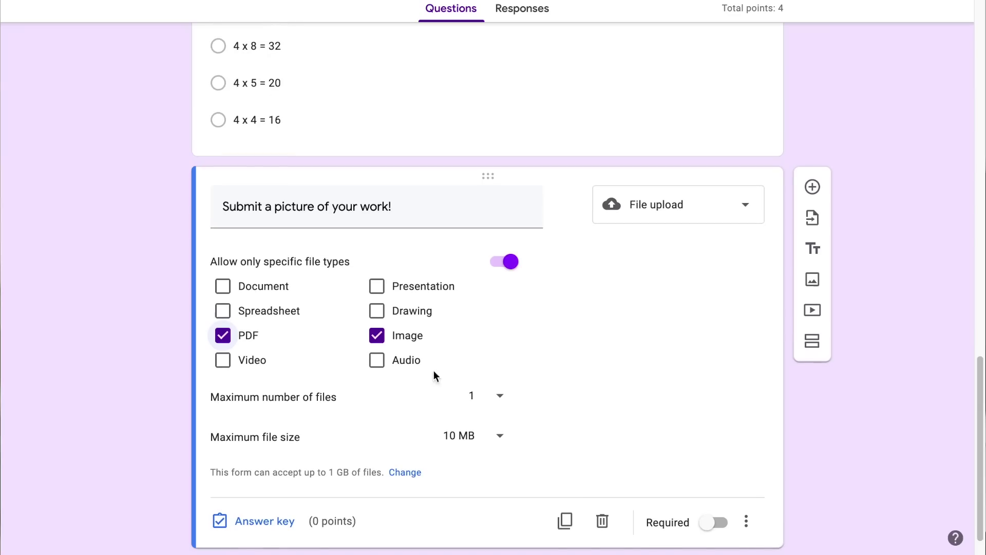
pyautogui.click(473, 394)
pyautogui.scroll(-1, 505, 438)
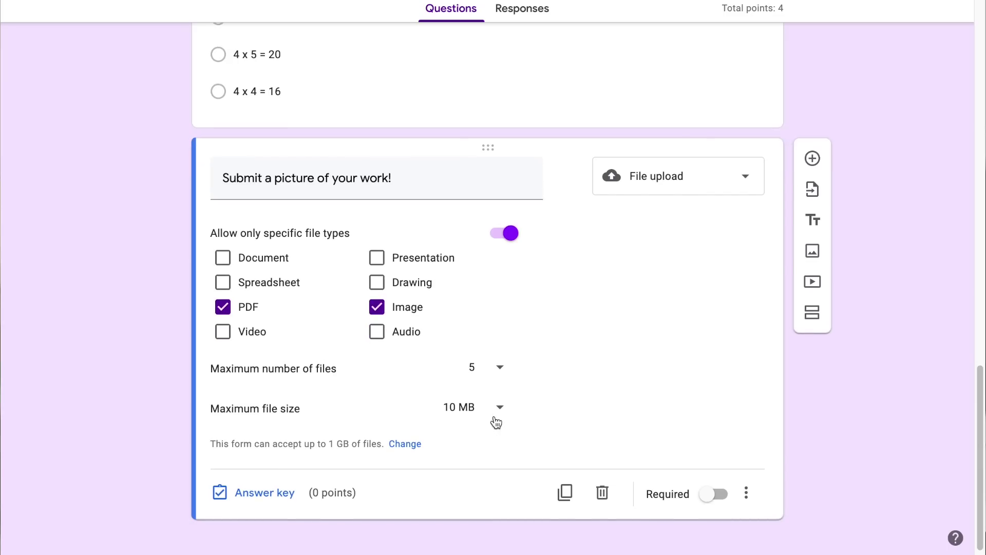
pyautogui.click(496, 421)
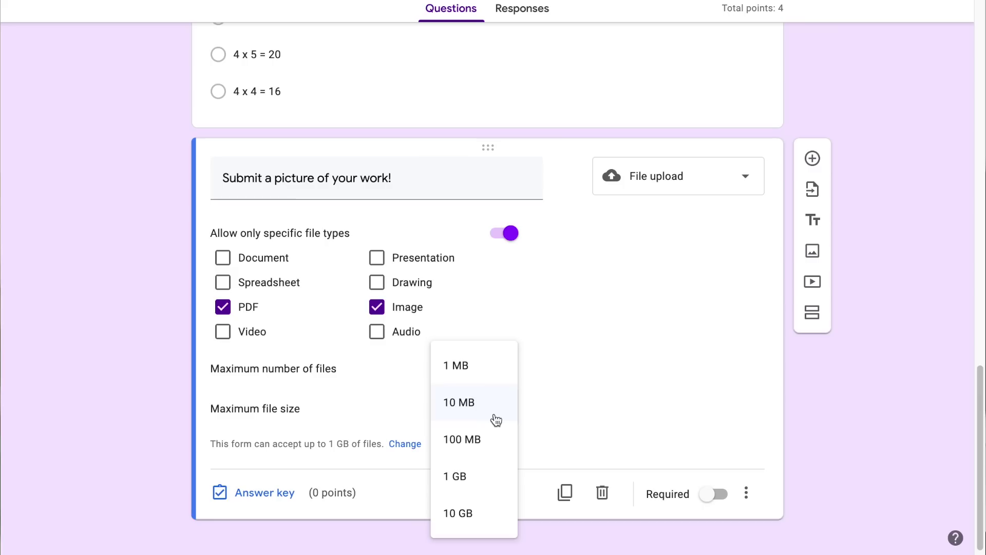
pyautogui.click(489, 438)
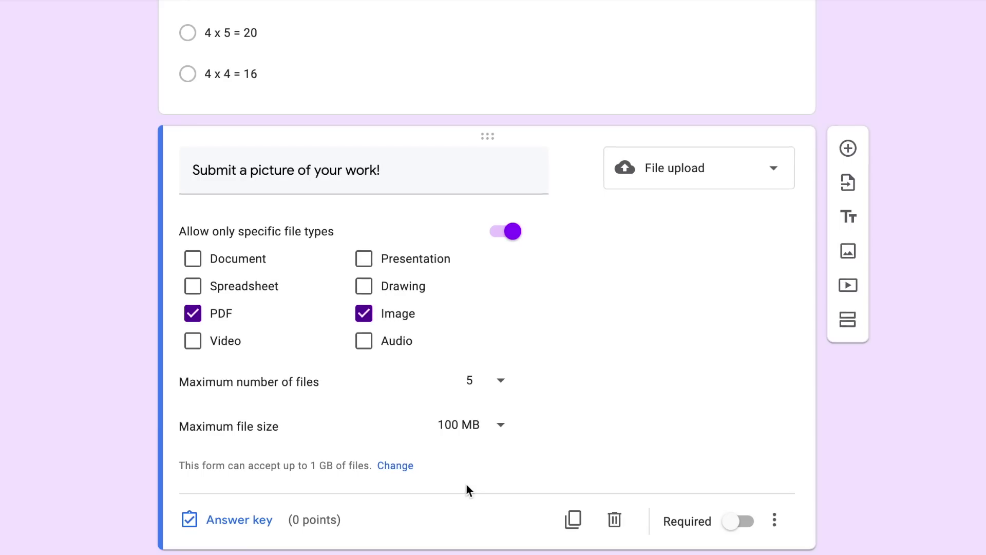
# - Review the 1 GB total upload limit without changing it, and open the upload question's answer key
pyautogui.click(396, 465)
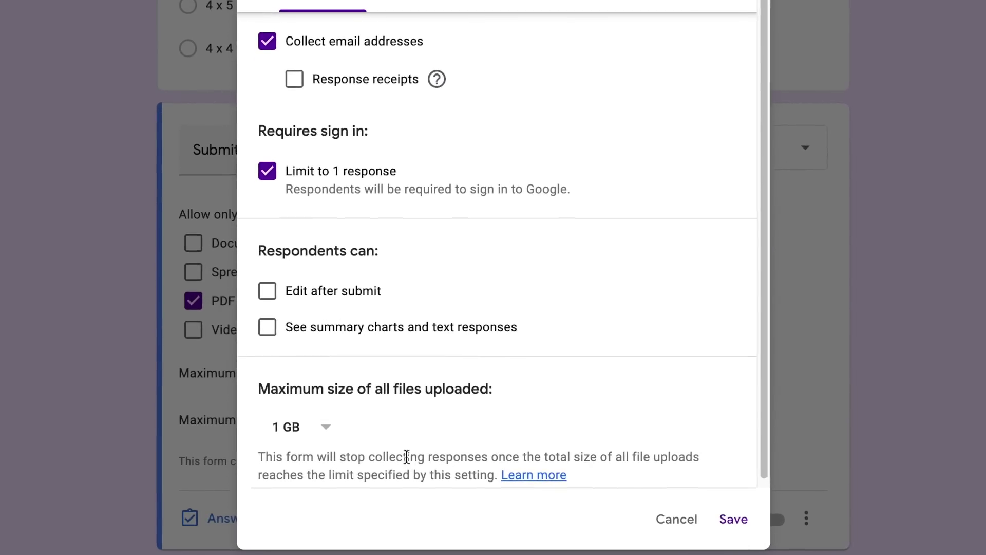
pyautogui.click(324, 431)
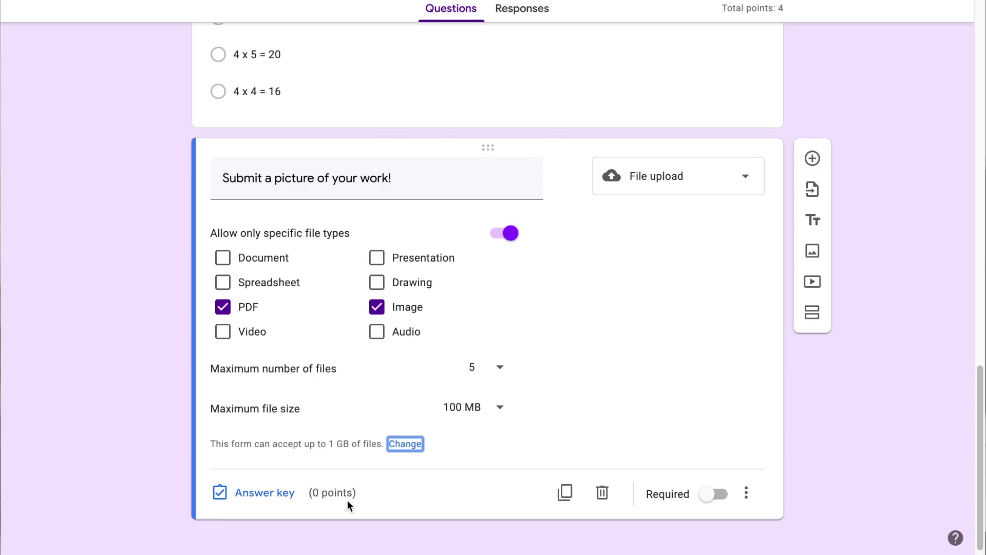
pyautogui.click(267, 491)
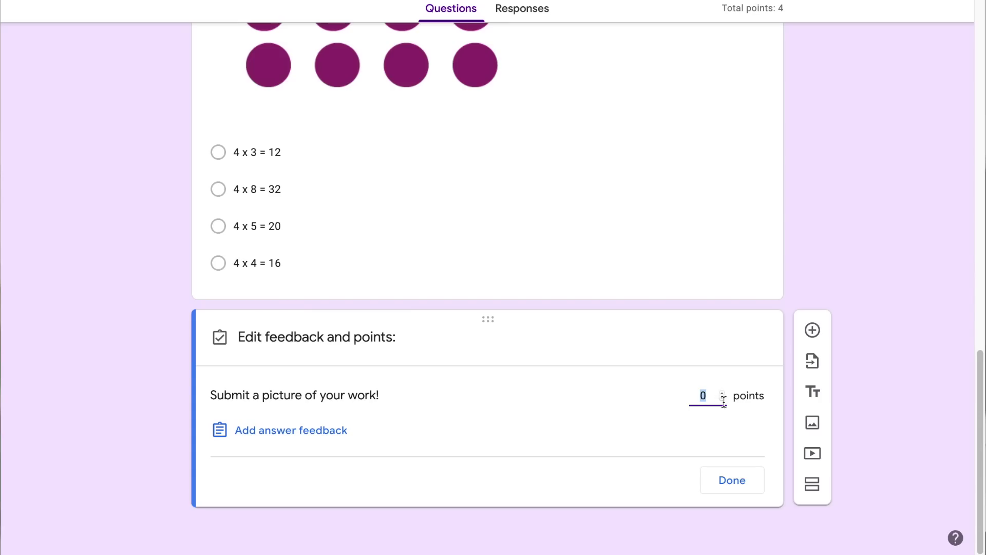
# - Close the upload question's answer key, leaving it worth 0 points
pyautogui.click(732, 480)
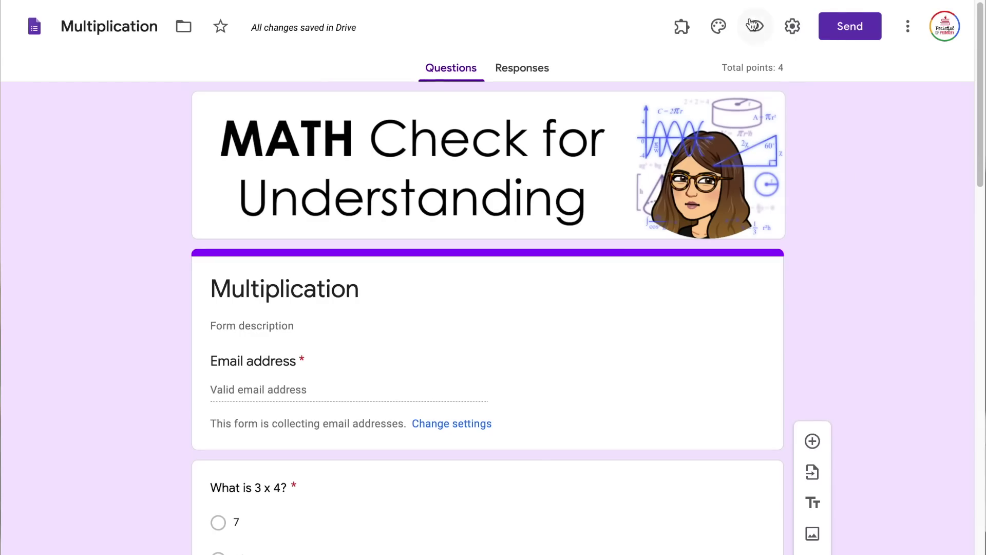
# - Preview the quiz and scroll through every question down to the file upload and Submit
pyautogui.click(754, 25)
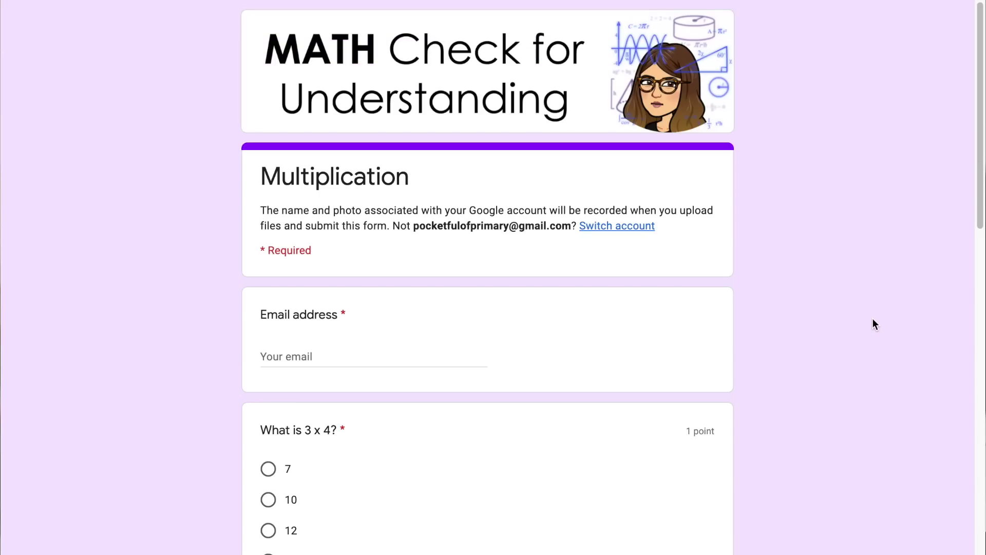
pyautogui.scroll(-5, 873, 318)
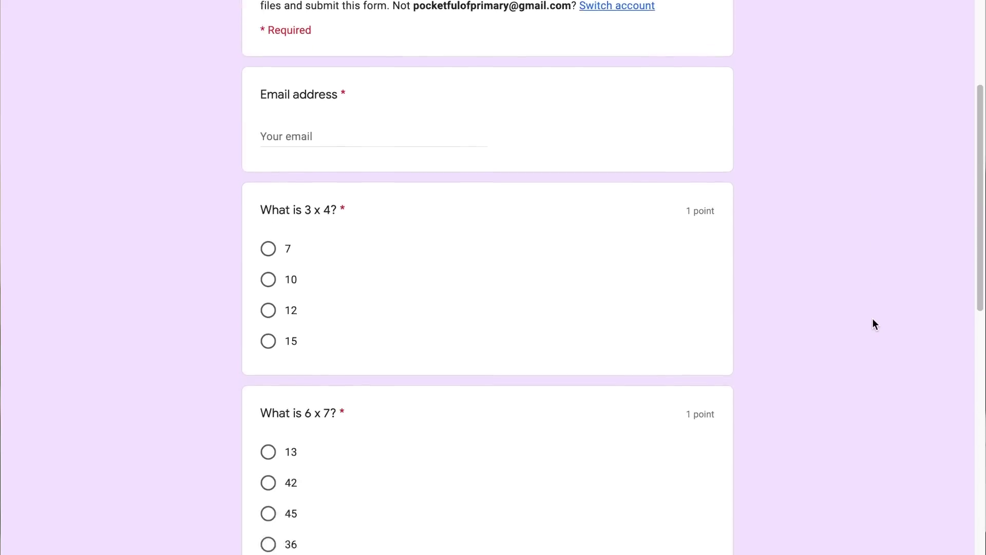
pyautogui.scroll(-2, 873, 319)
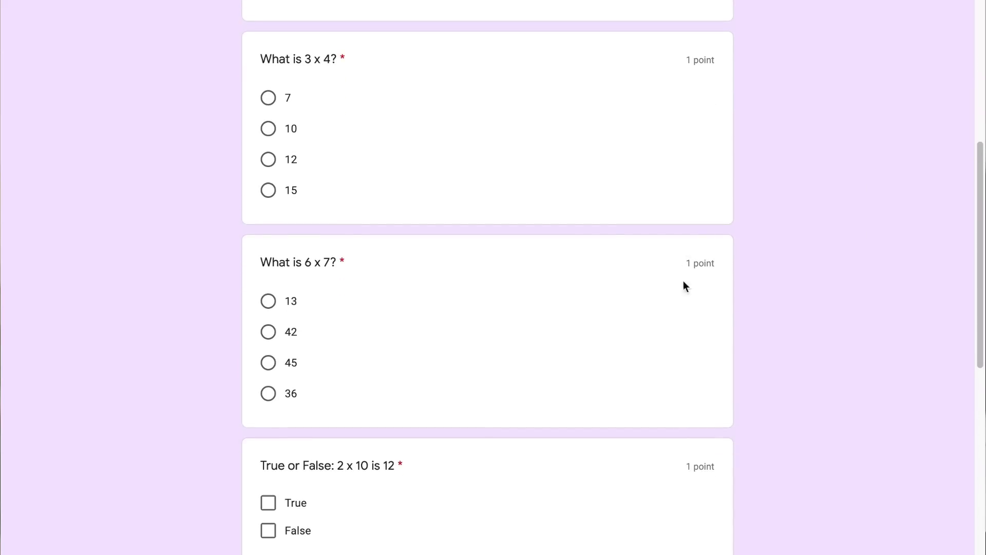
pyautogui.scroll(-11, 733, 322)
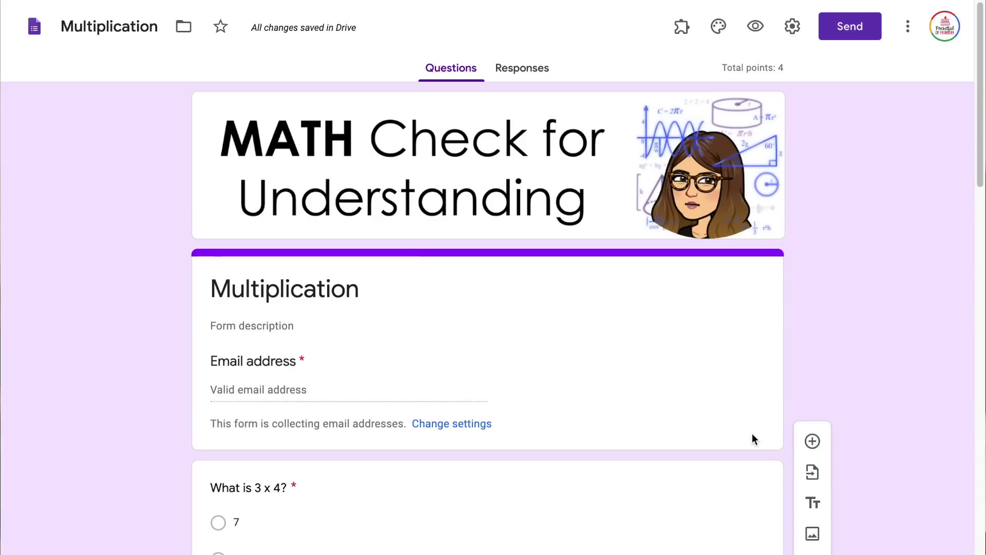
# - Bring up the Send form dialog showing the form's shareable link
pyautogui.click(852, 30)
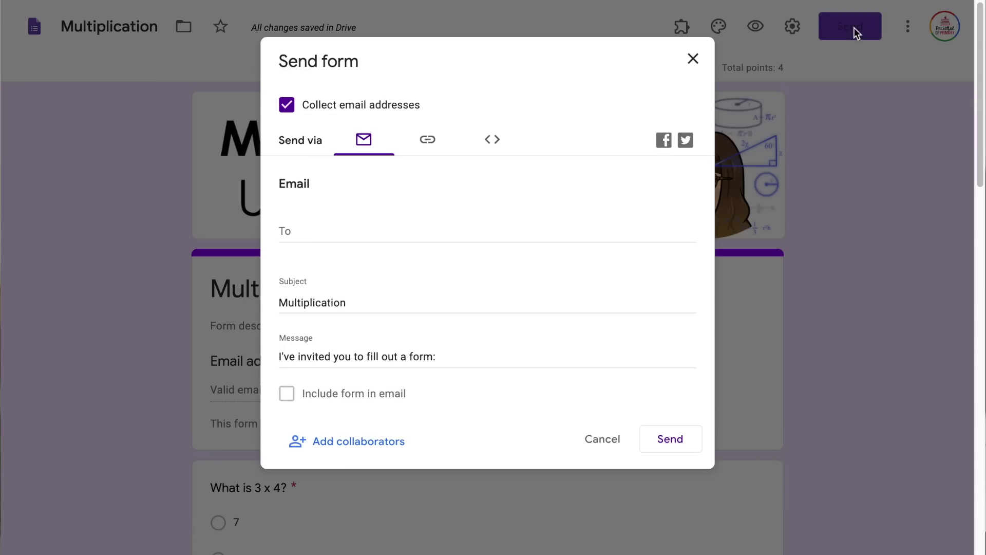
pyautogui.click(428, 140)
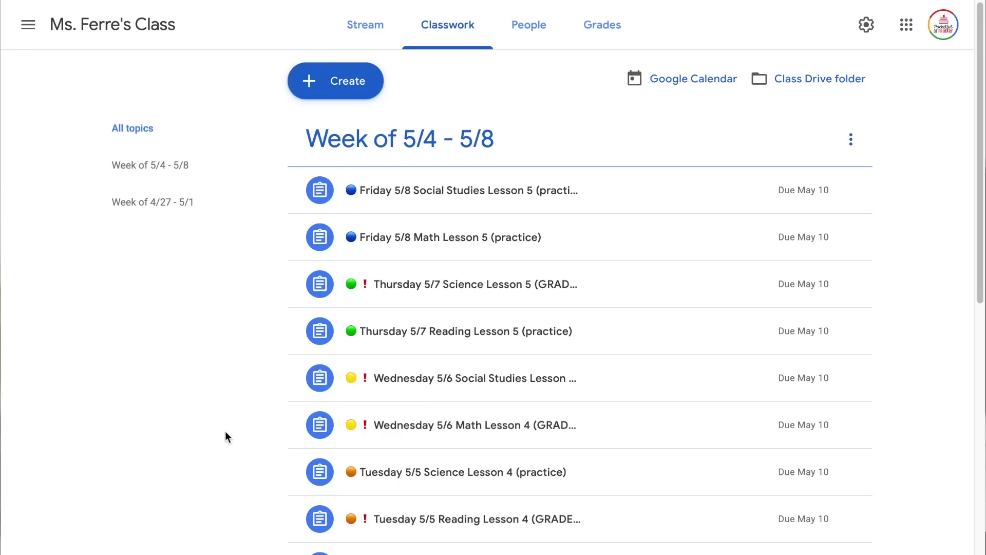
# - Create a new assignment titled 'Multiplication Check for Understanding' with a short instructions note
pyautogui.click(349, 82)
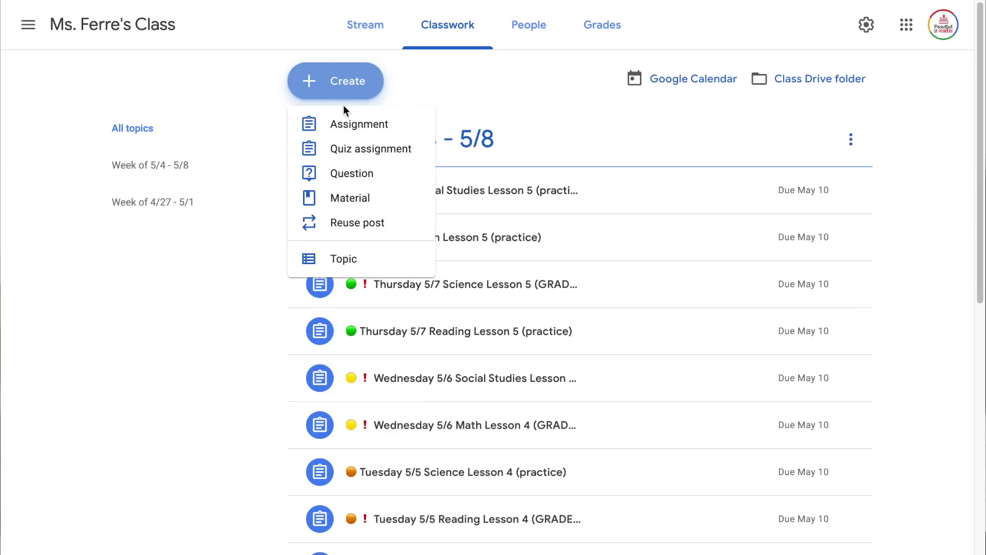
pyautogui.click(342, 124)
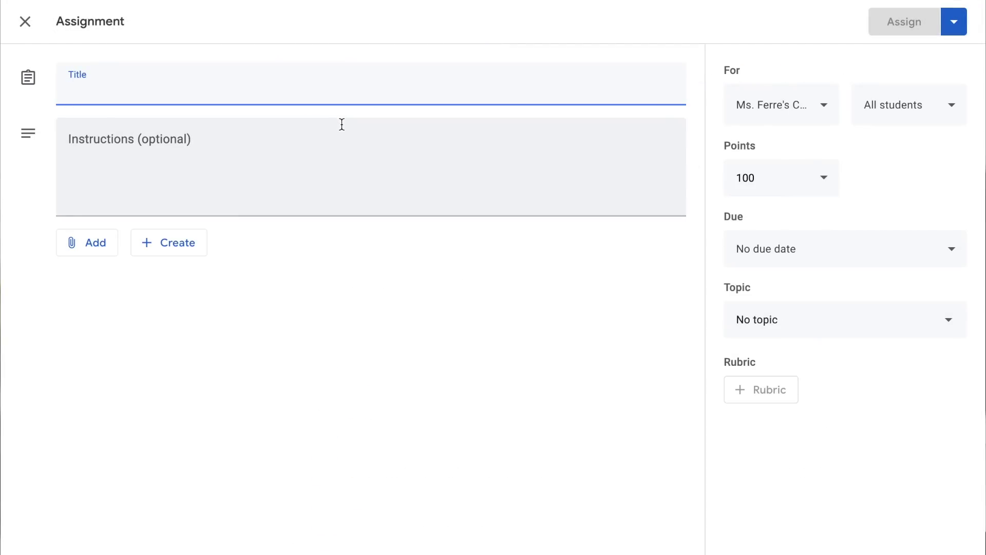
pyautogui.write('Multiplication Check for Understanding')
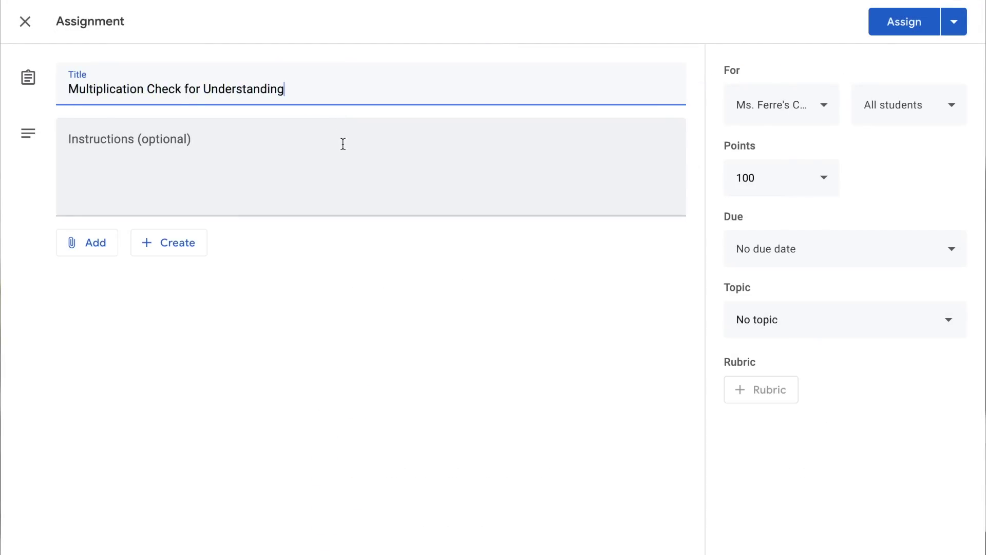
pyautogui.click(345, 167)
pyautogui.write('I can')
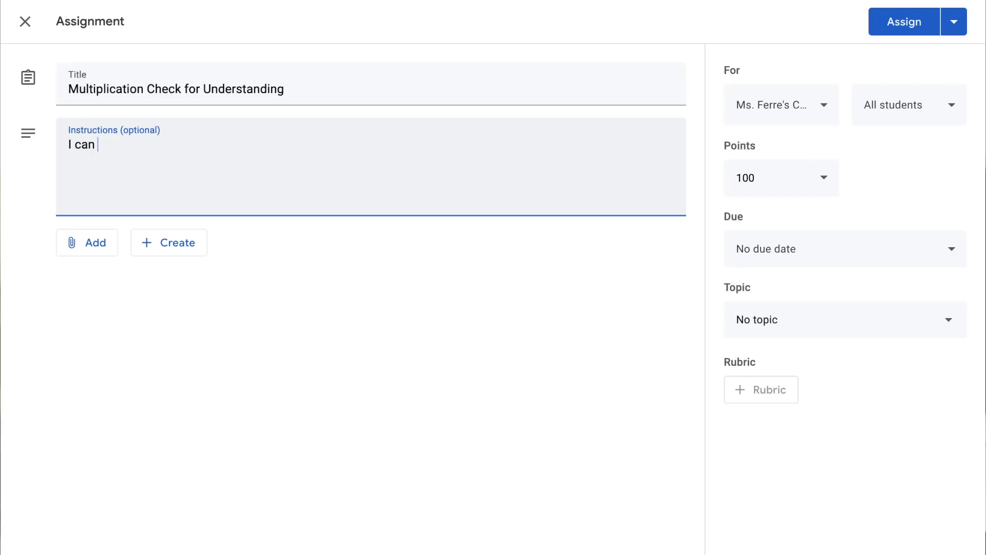
pyautogui.write(' add instructions if needed.')
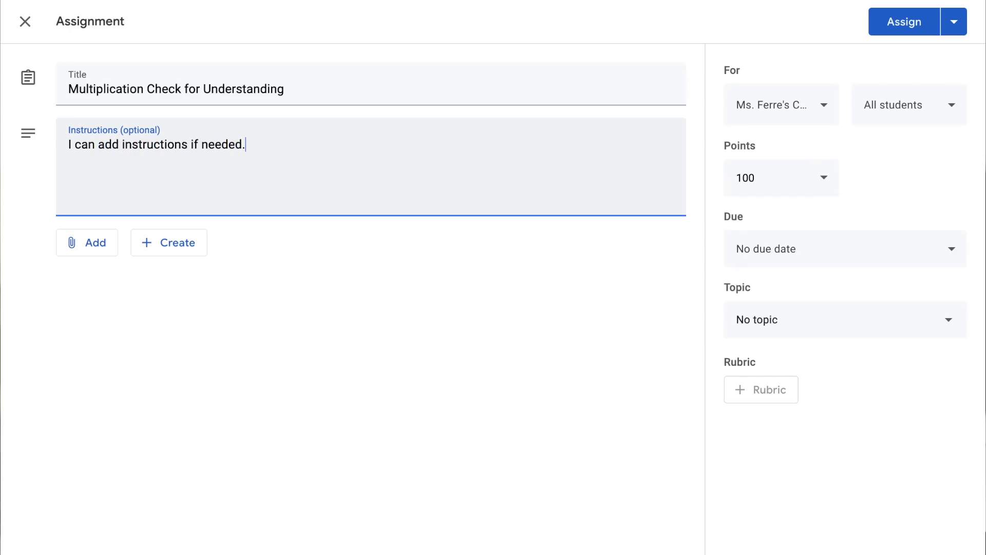
# - Attach the Multiplication form from My Drive to the assignment
pyautogui.click(78, 250)
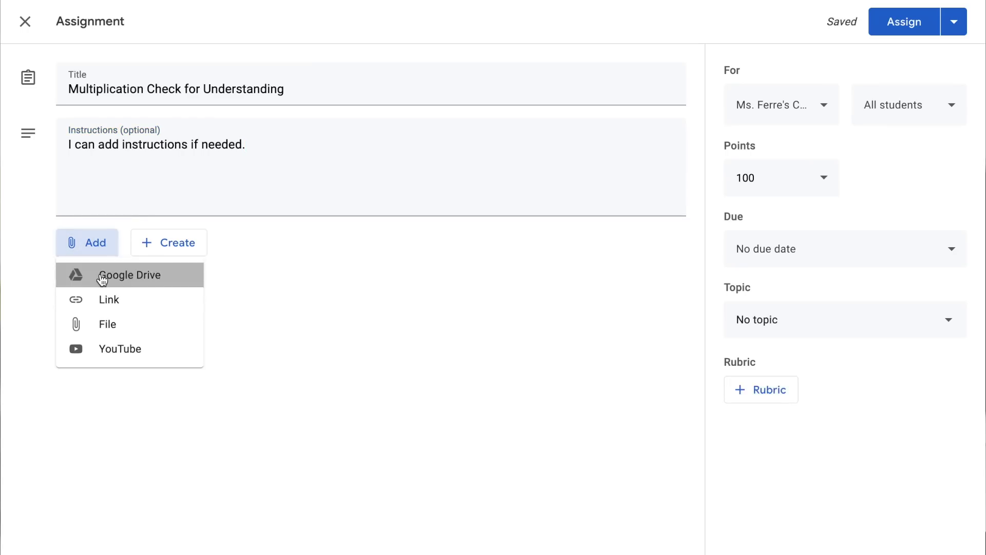
pyautogui.click(101, 278)
pyautogui.click(268, 131)
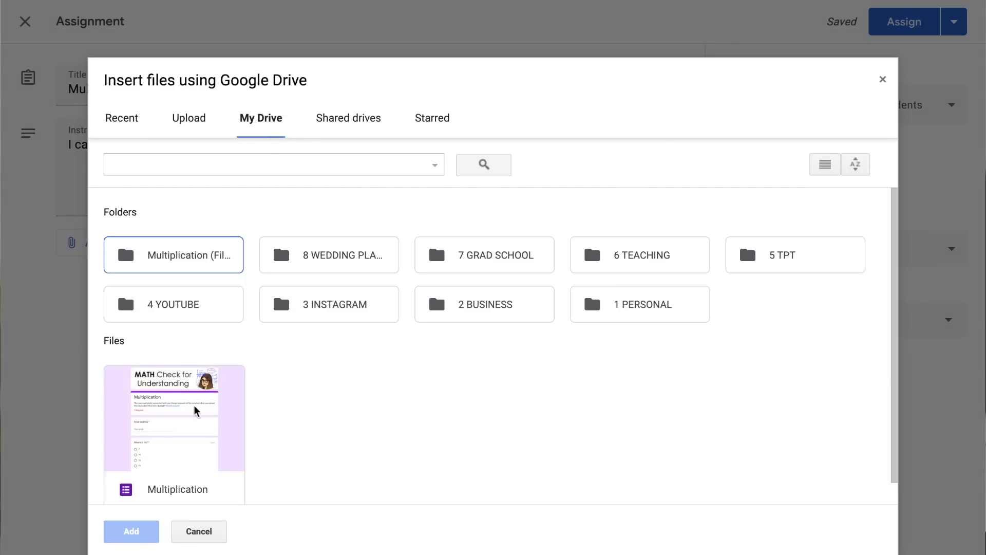
pyautogui.click(196, 411)
pyautogui.click(130, 530)
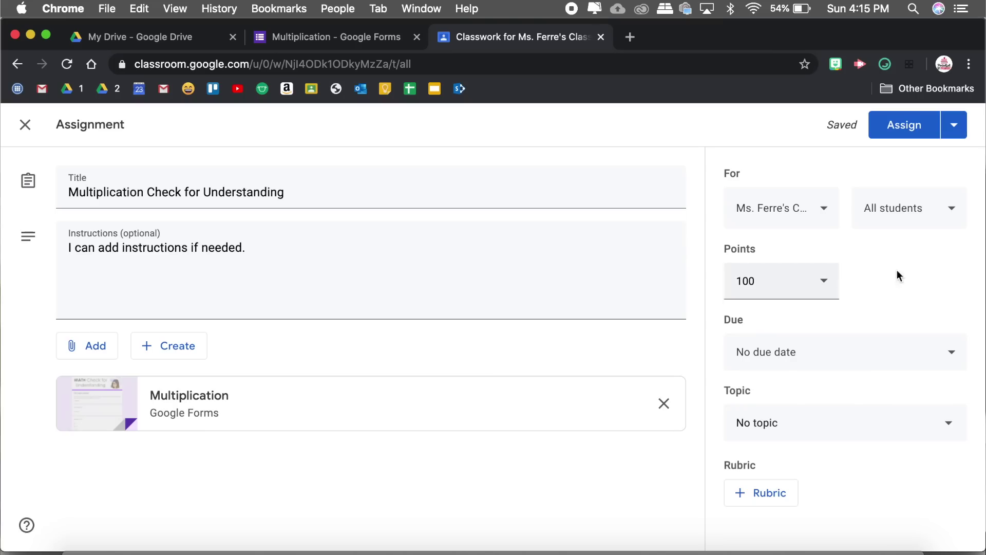
# - Set the assignment to 4 points and assign it to the class
pyautogui.click(773, 285)
pyautogui.write('4')
pyautogui.click(914, 269)
pyautogui.click(907, 128)
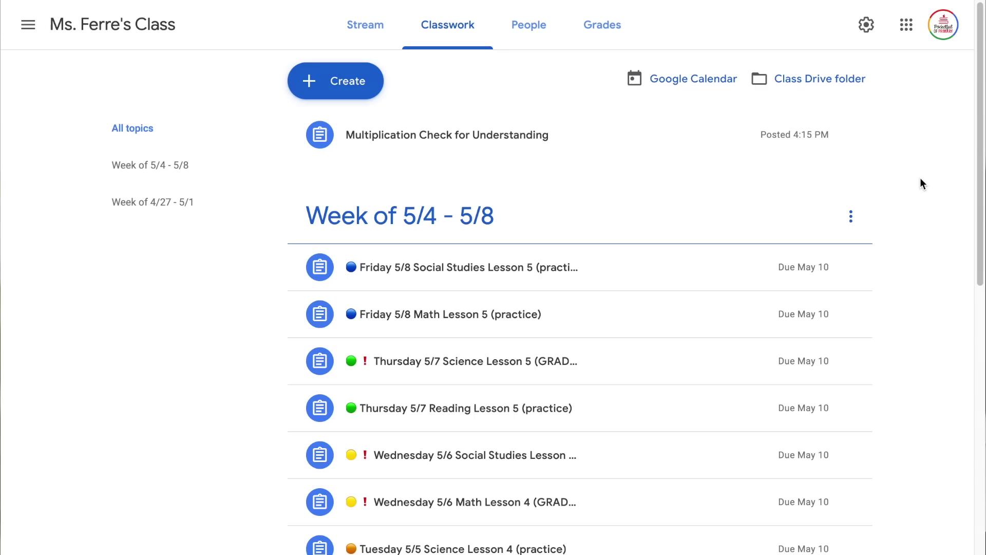
# - Open the student work page for the Multiplication Check for Understanding assignment
pyautogui.click(569, 134)
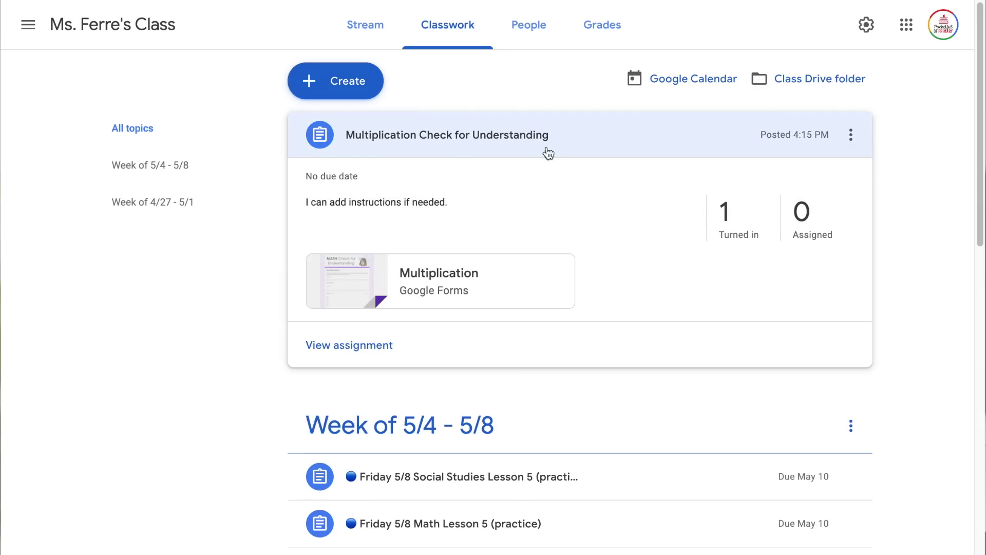
pyautogui.click(365, 345)
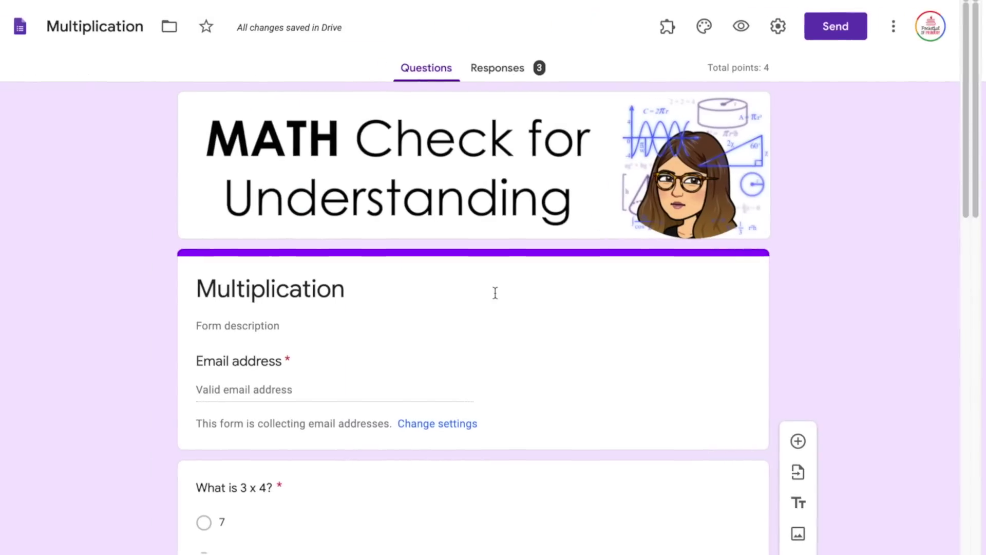
# - Check the Summary, Question and Individual responses, then export them to a new Multiplication (Responses) sheet
pyautogui.click(526, 69)
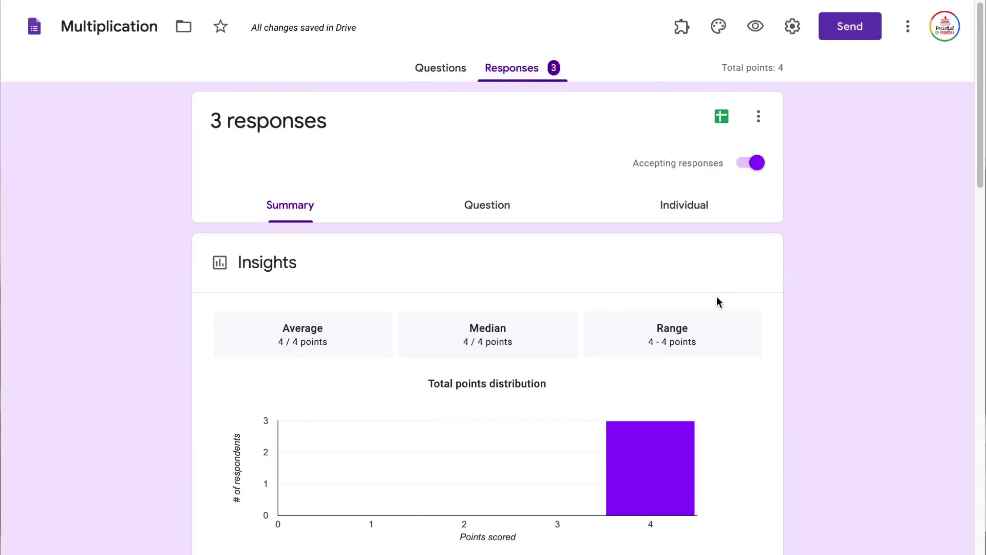
pyautogui.click(488, 211)
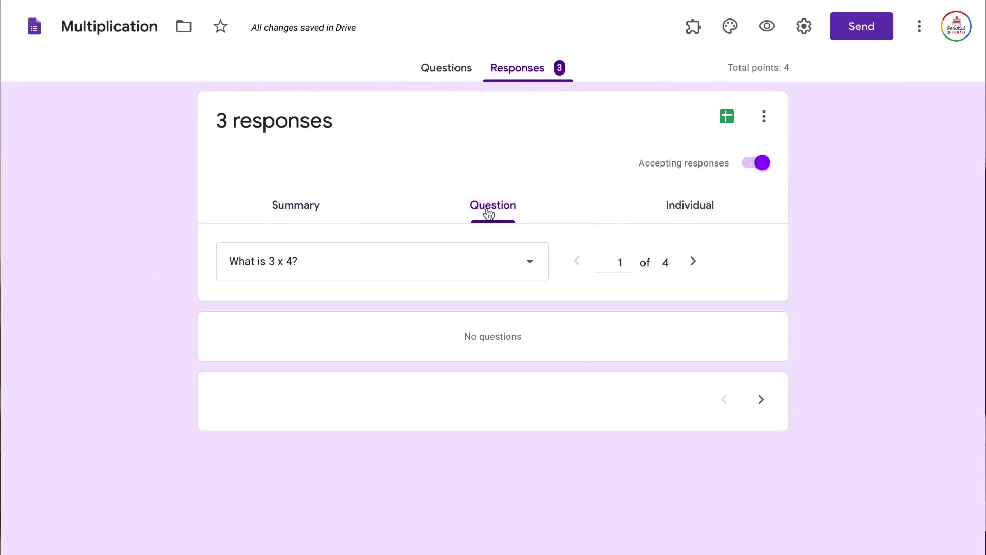
pyautogui.click(700, 202)
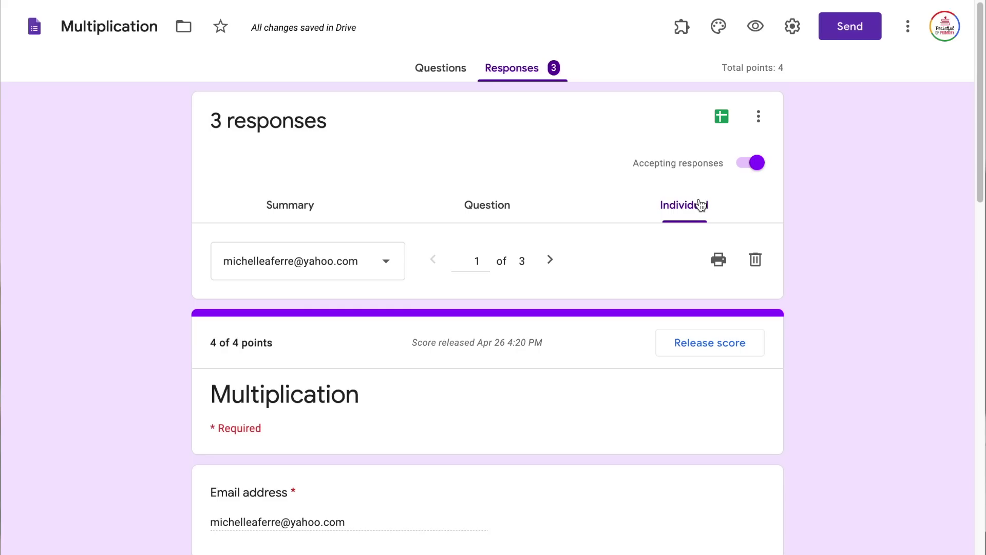
pyautogui.click(722, 120)
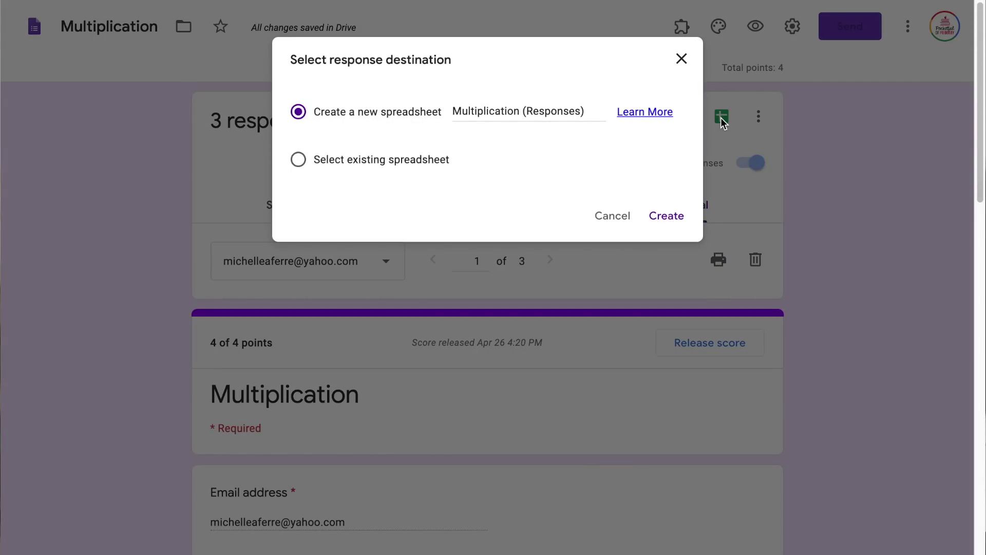
pyautogui.click(667, 215)
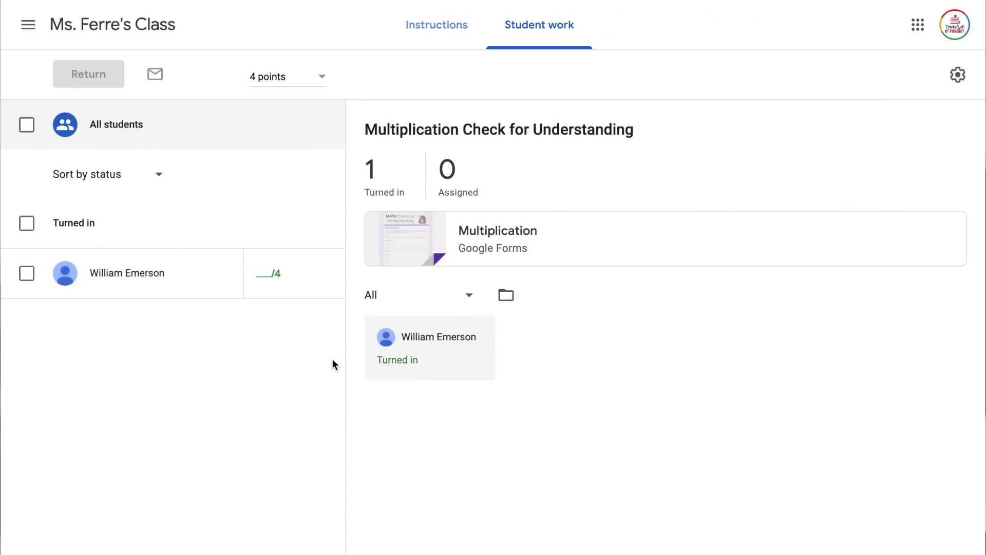
# - Grade the turned-in student's submission 4 out of 4
pyautogui.click(268, 277)
pyautogui.write('4')
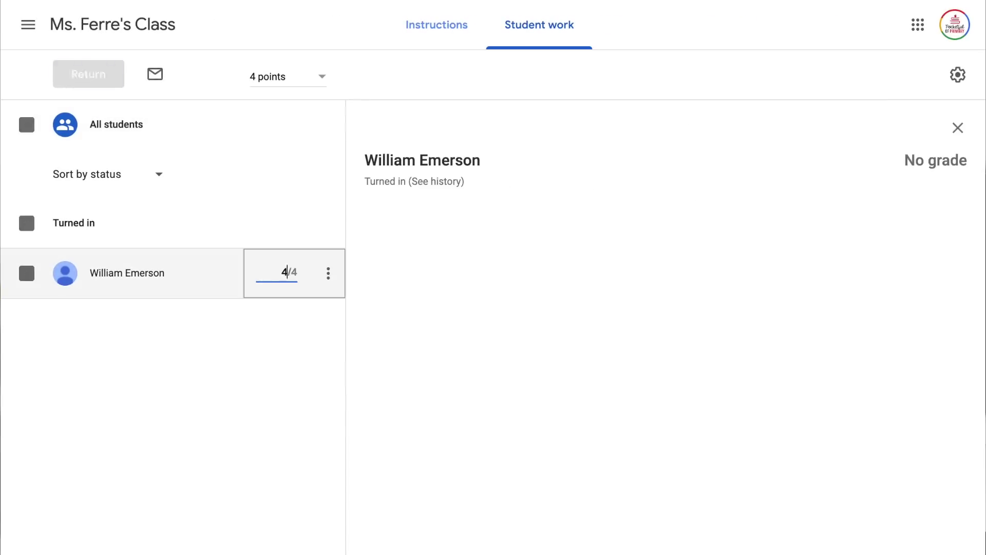
pyautogui.press('Return')
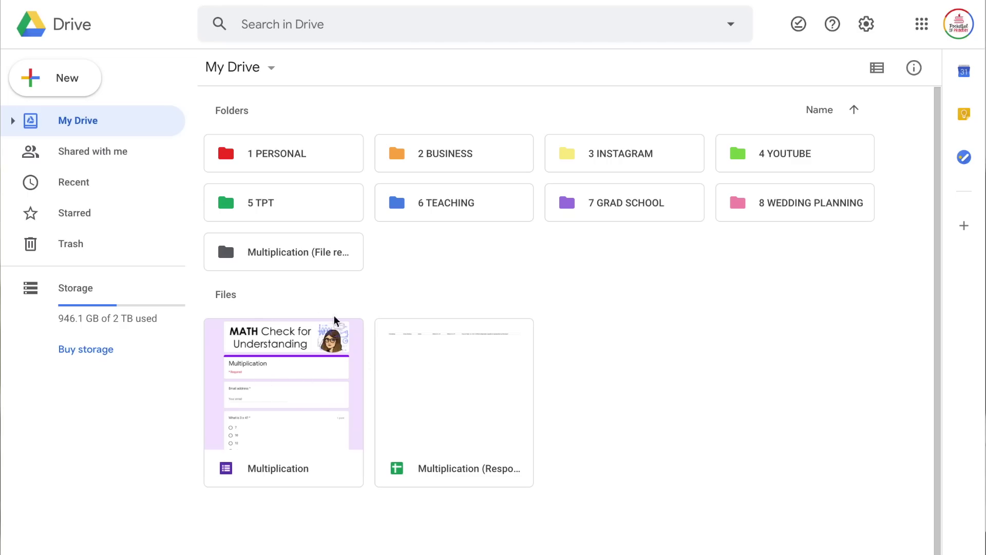
# - View the uploaded work photo inside Multiplication (File responses), then go back to My Drive
pyautogui.doubleClick(275, 256)
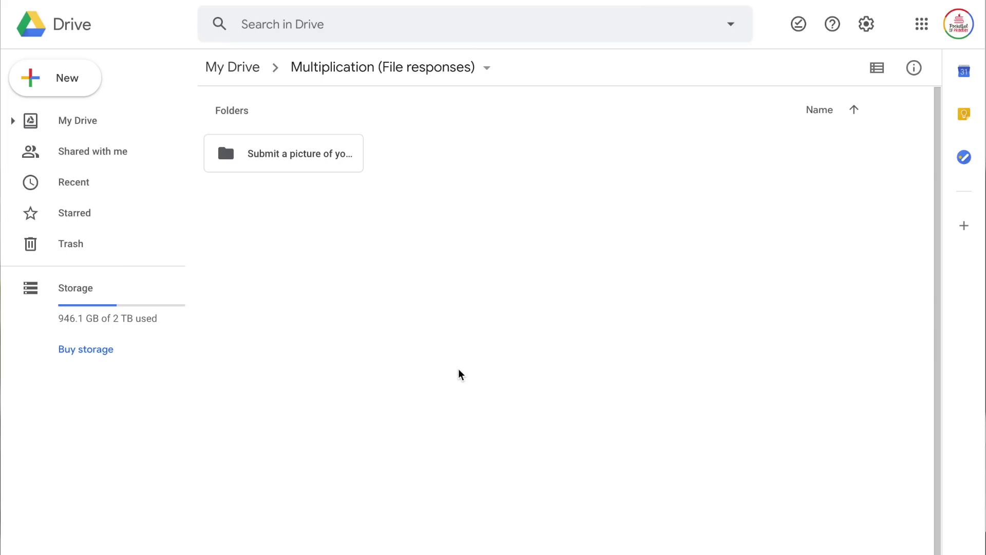
pyautogui.doubleClick(323, 165)
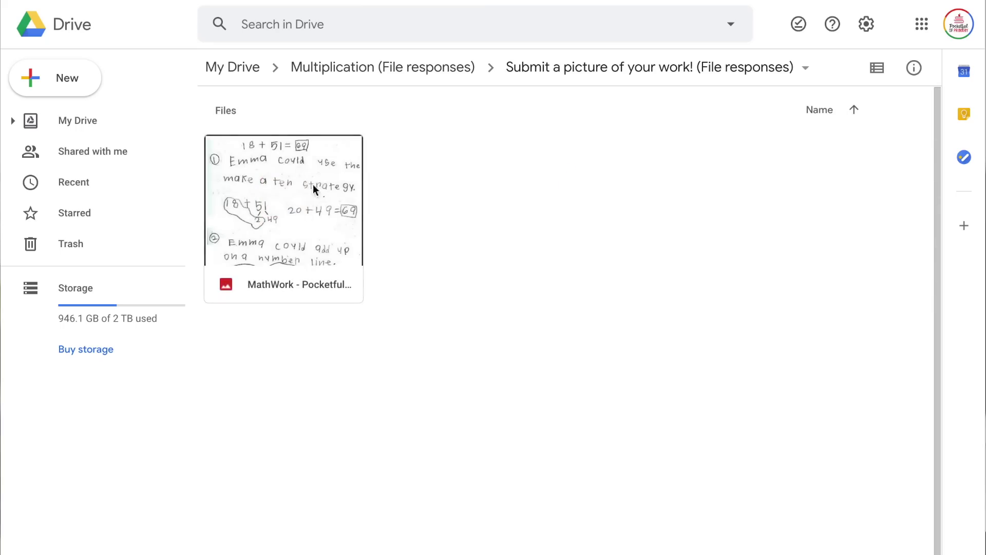
pyautogui.click(232, 67)
# - Select the file-responses folder, the Multiplication form and the responses spreadsheet together
pyautogui.click(304, 260)
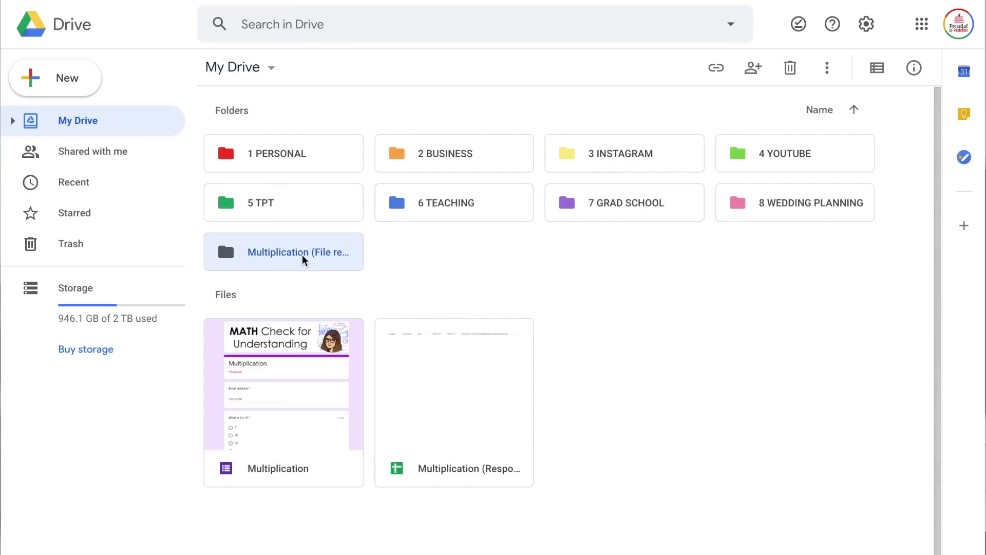
pyautogui.keyDown('shift'); pyautogui.click(302, 403); pyautogui.keyUp('shift')
pyautogui.keyDown('shift'); pyautogui.click(478, 415); pyautogui.keyUp('shift')
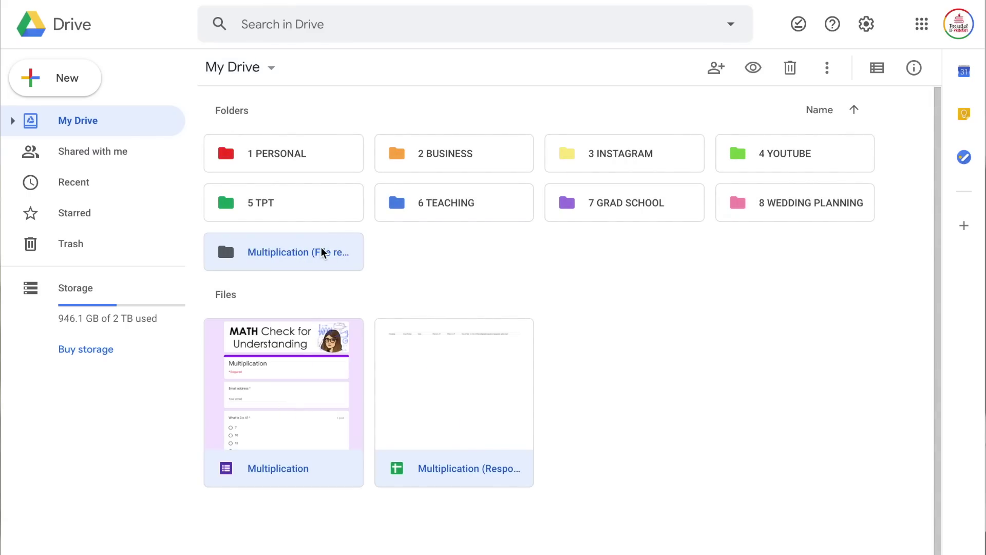